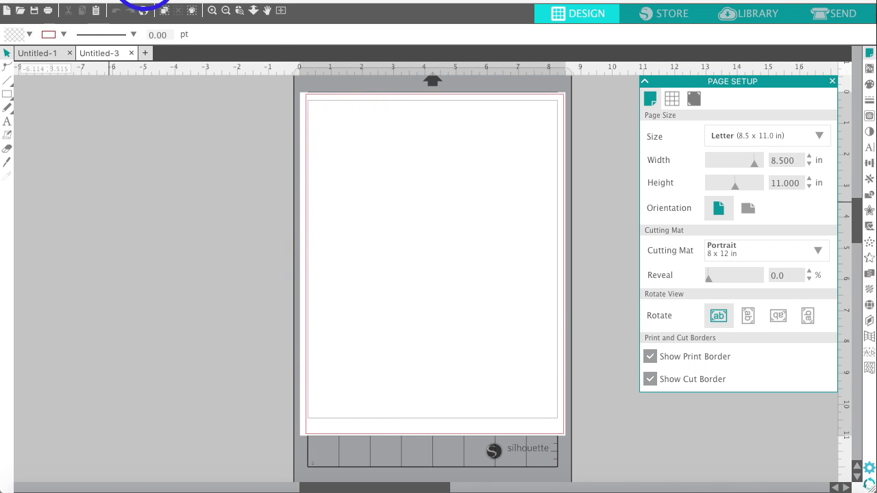
Step: Set the print page setup to the Canon MG7700 series 5 printer with US Letter Borderless paper
left_click(146, 1)
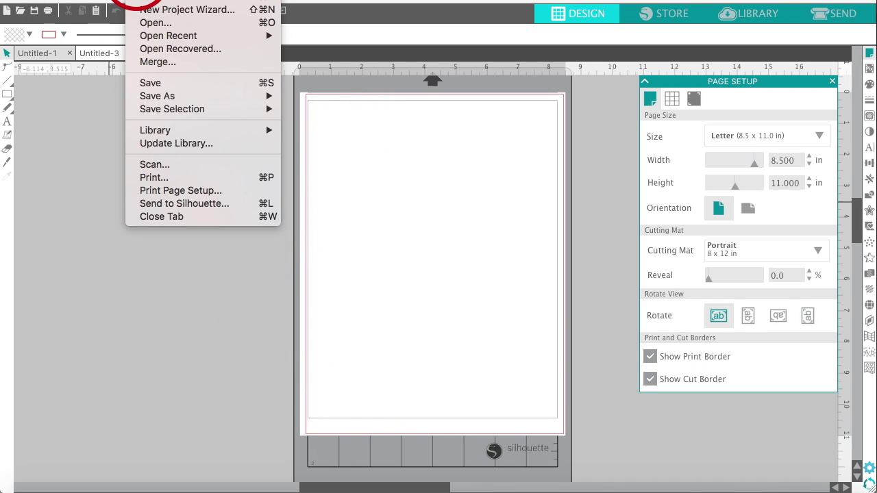
left_click(182, 197)
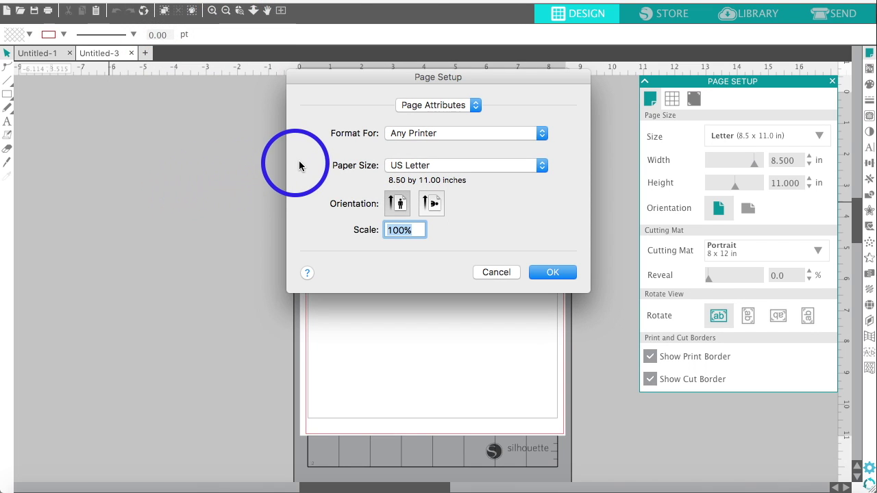
left_click(400, 140)
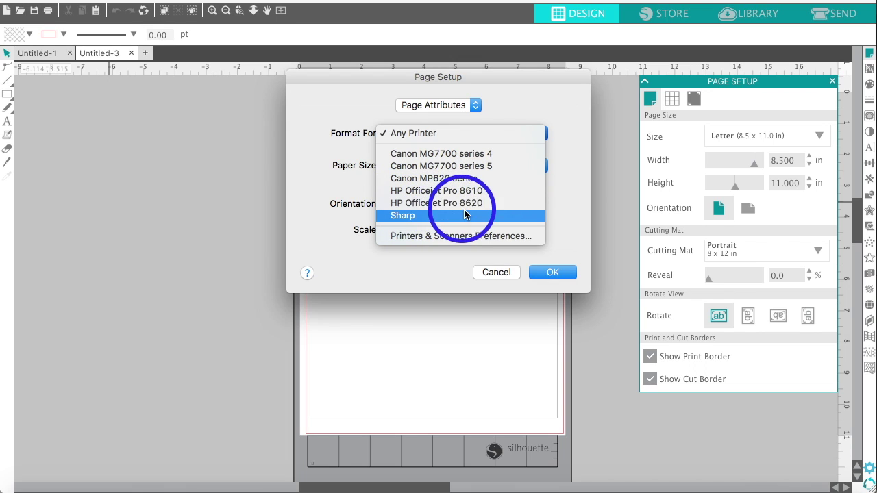
left_click(435, 167)
left_click(401, 168)
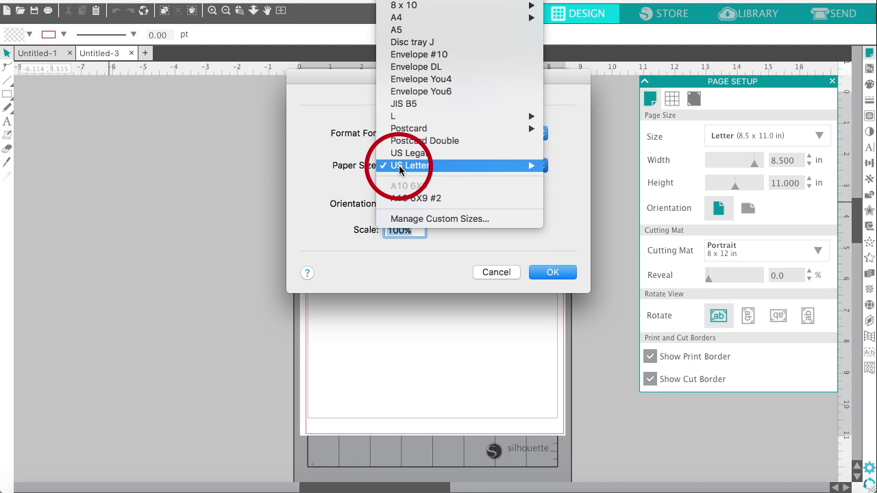
mouse_move(438, 167)
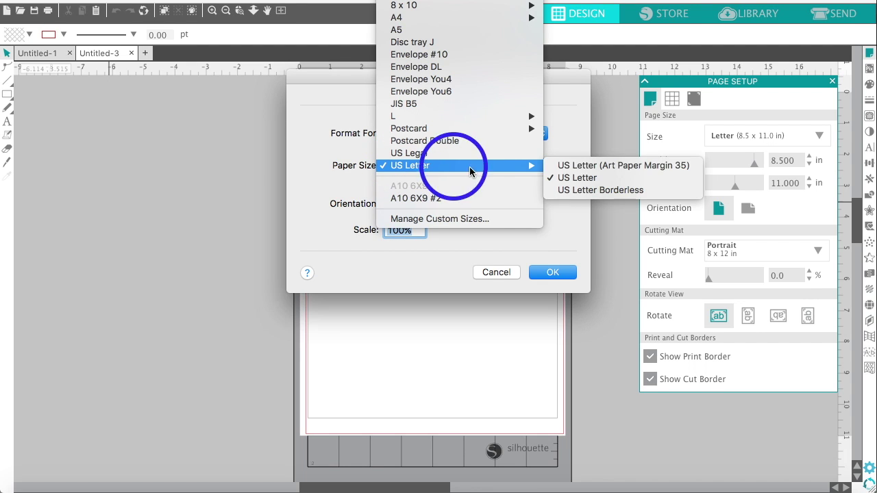
left_click(608, 190)
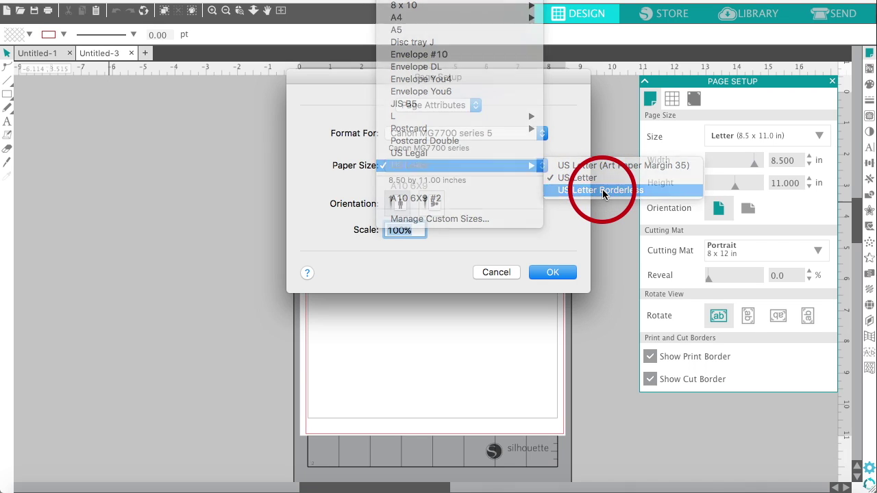
left_click(554, 274)
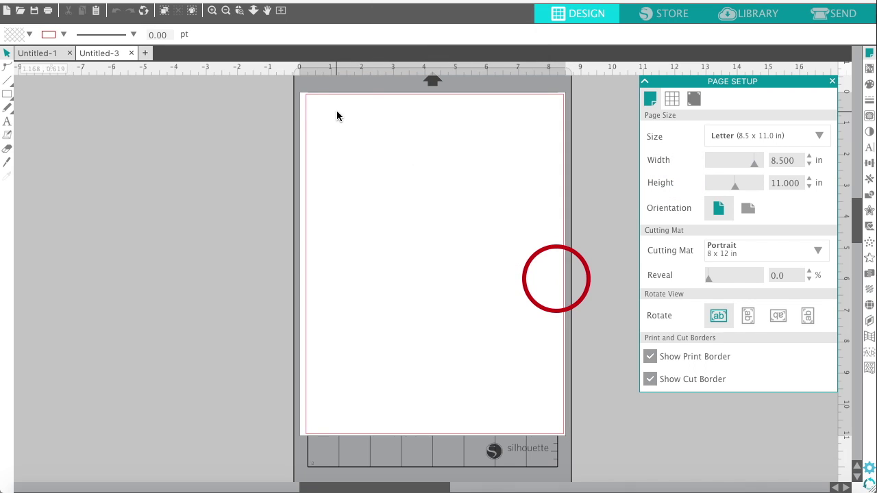
left_click(312, 118)
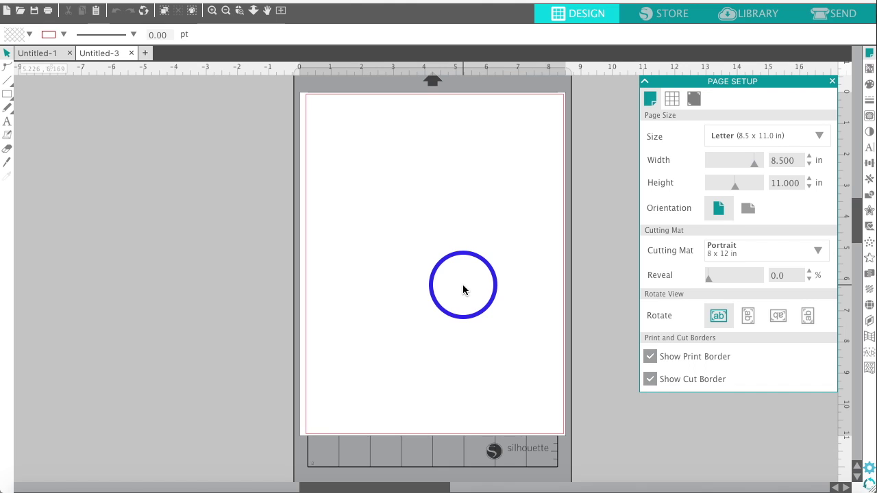
Step: Turn on Type 1 registration marks for the page
left_click(694, 99)
left_click(715, 141)
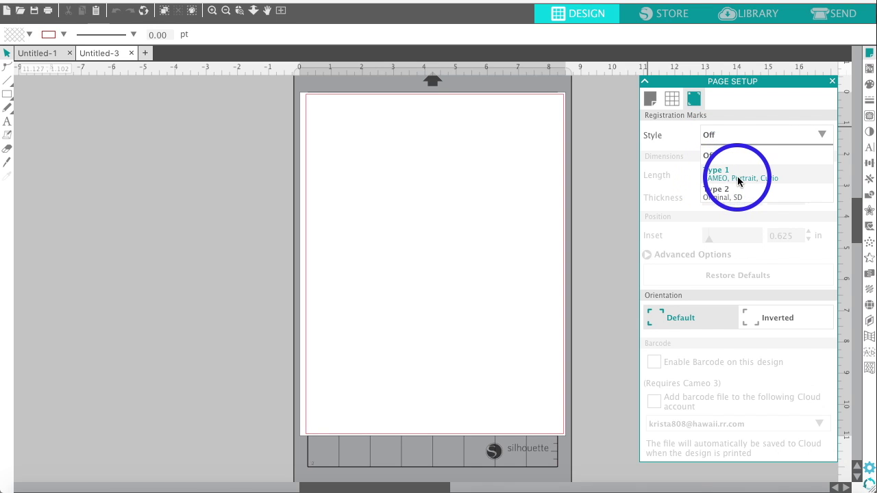
left_click(747, 184)
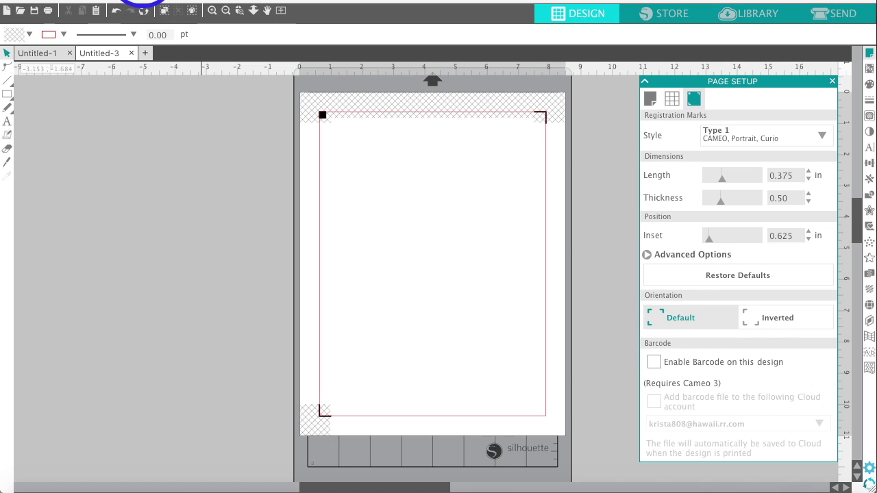
left_click(143, 0)
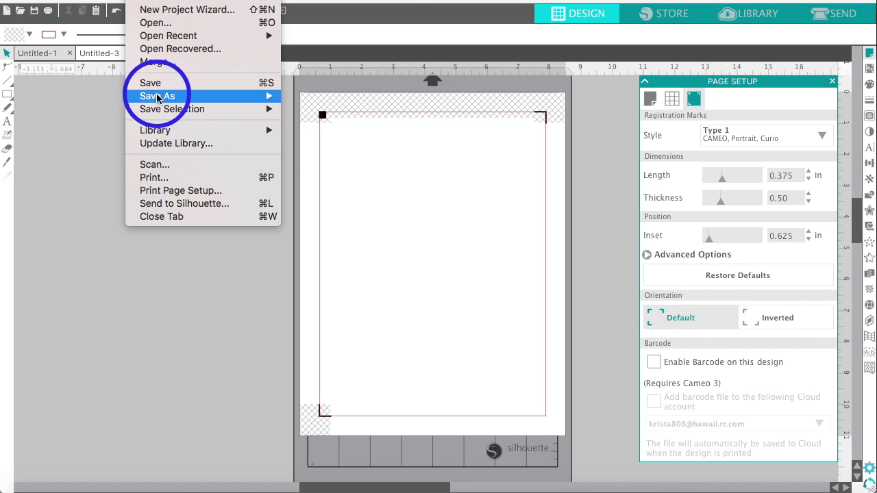
mouse_move(157, 98)
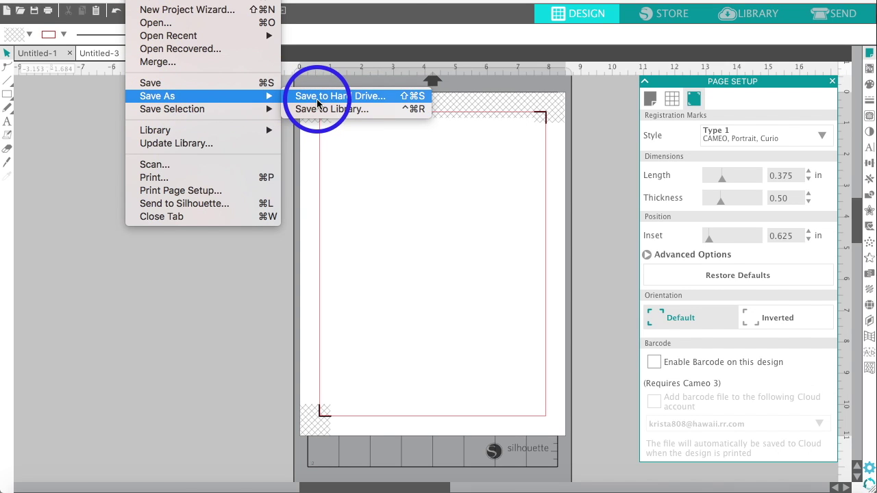
left_click(77, 172)
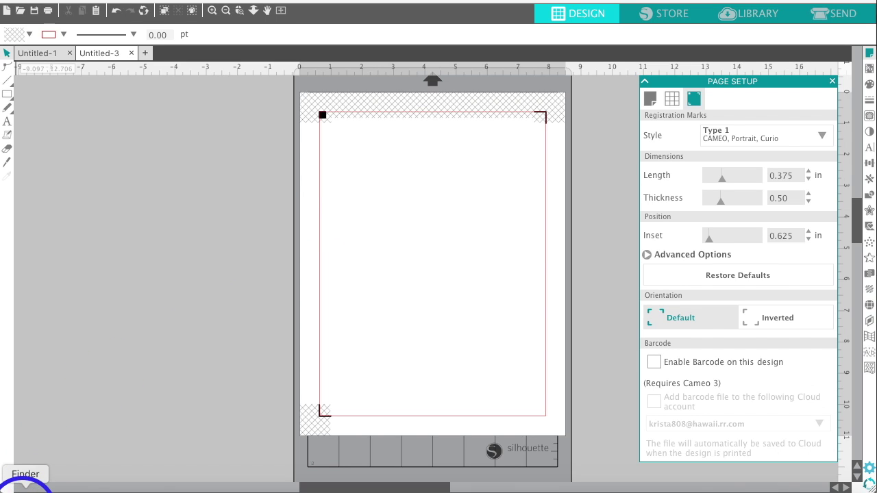
Step: Switch to Finder and open the Icon Files folder inside The Planner Society (TPS) Christmas 17 Digital files
left_click(26, 488)
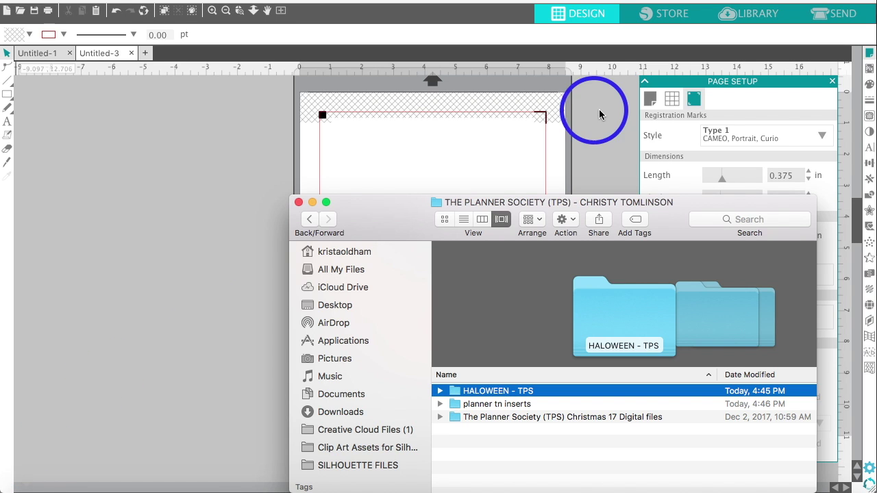
left_click(485, 418)
double_click(485, 418)
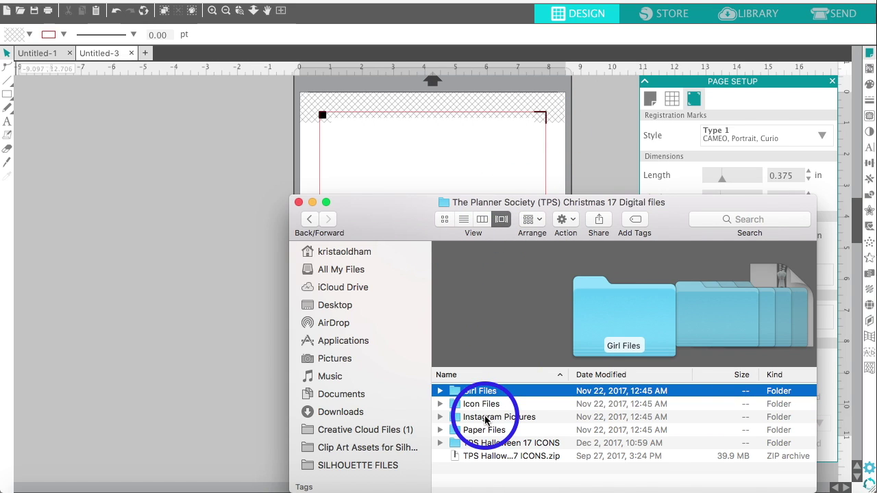
left_click(466, 405)
double_click(466, 404)
Step: Add the red plaid bow christmas17_bow1.png to the canvas area beside the page
scroll(561, 418, "down", 3)
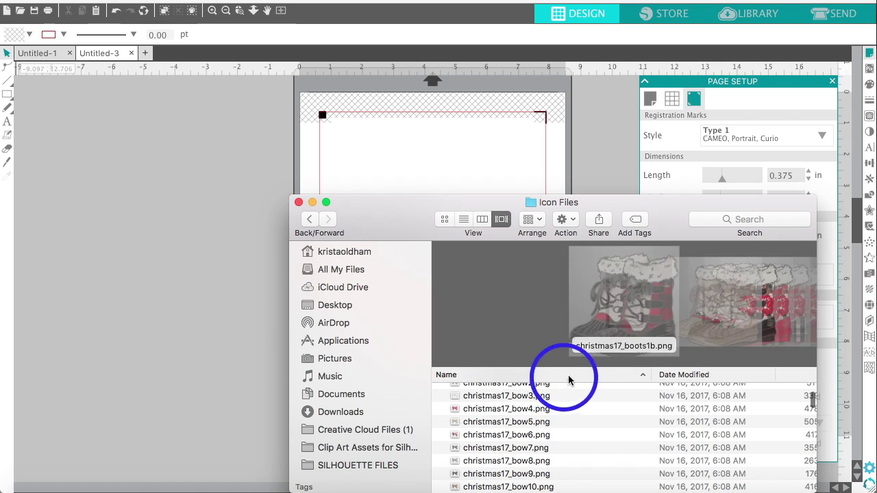
scroll(561, 426, "down", 5)
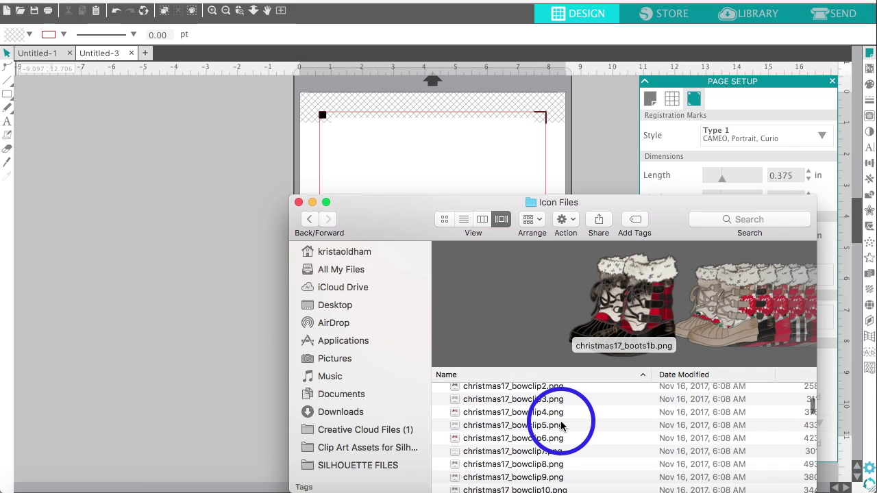
scroll(560, 426, "up", 5)
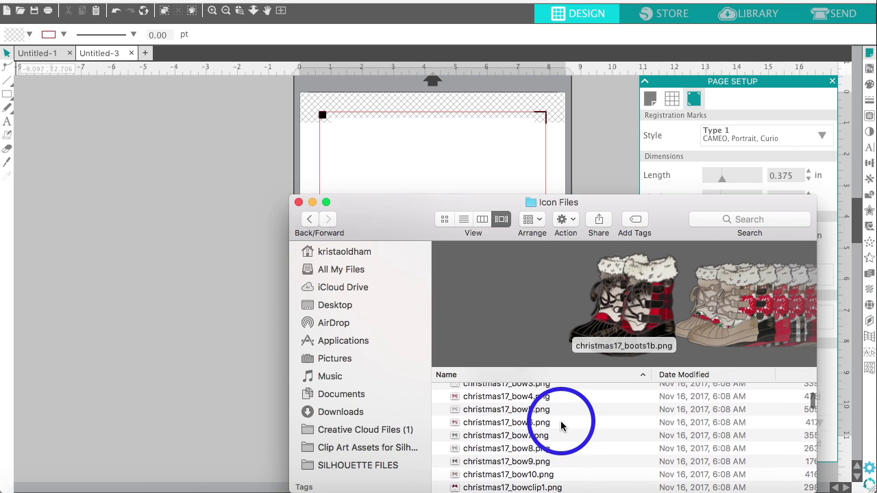
left_click(560, 419)
scroll(541, 414, "up", 3)
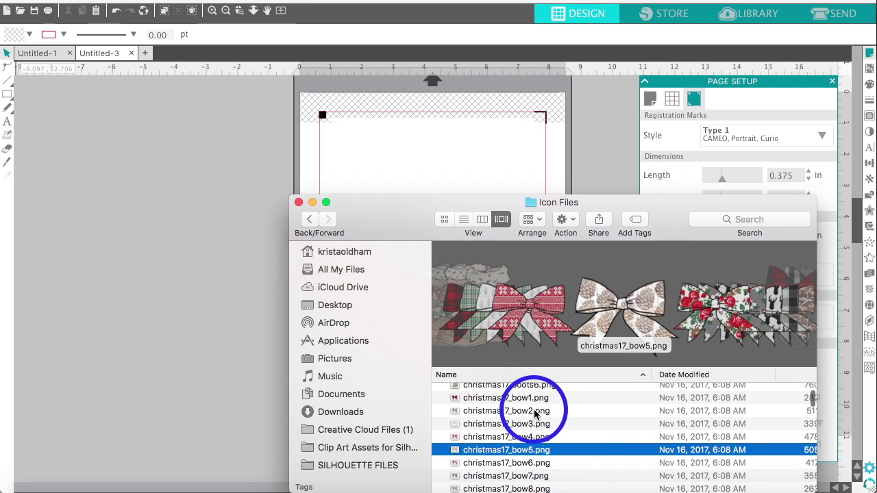
left_click(511, 403)
left_click_drag(510, 405, 168, 203)
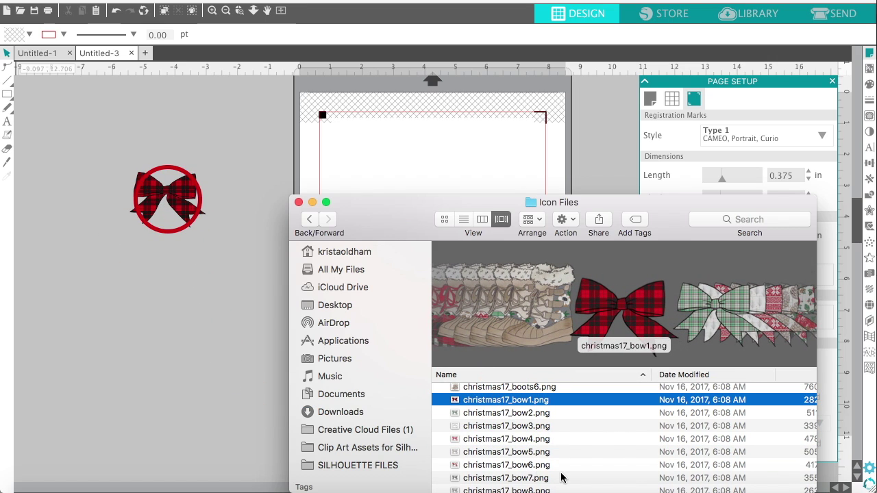
Step: Add the green plaid bow christmas17_bow2.png and the red patterned bow christmas17_bow4.png below the red plaid bow
key("Down")
key("Down")
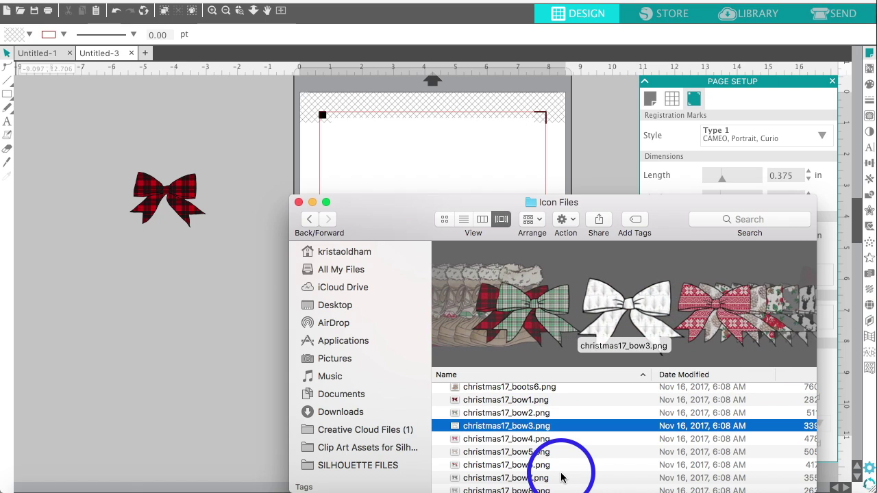
left_click(529, 414)
left_click_drag(468, 417, 105, 285)
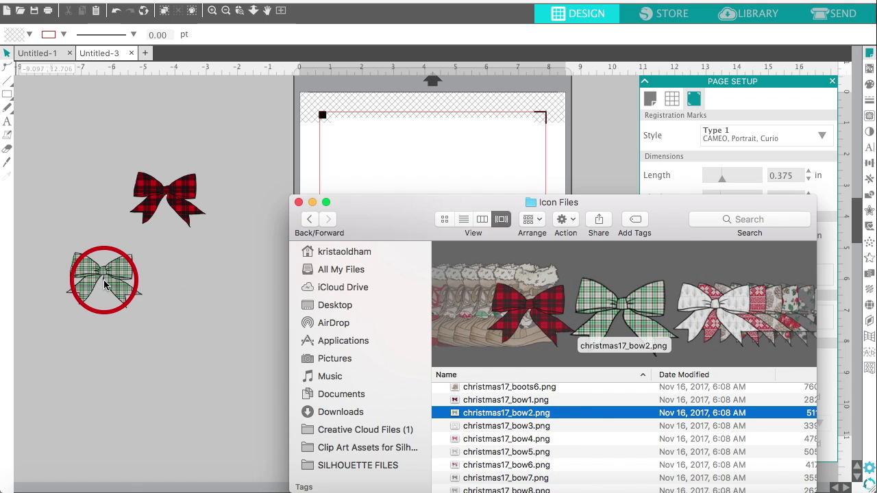
left_click(542, 323)
key("Down")
key("Down")
left_click_drag(543, 324, 204, 288)
Step: Add the floral bow christmas17_bow6.png below the other bows beside the page
left_click(593, 326)
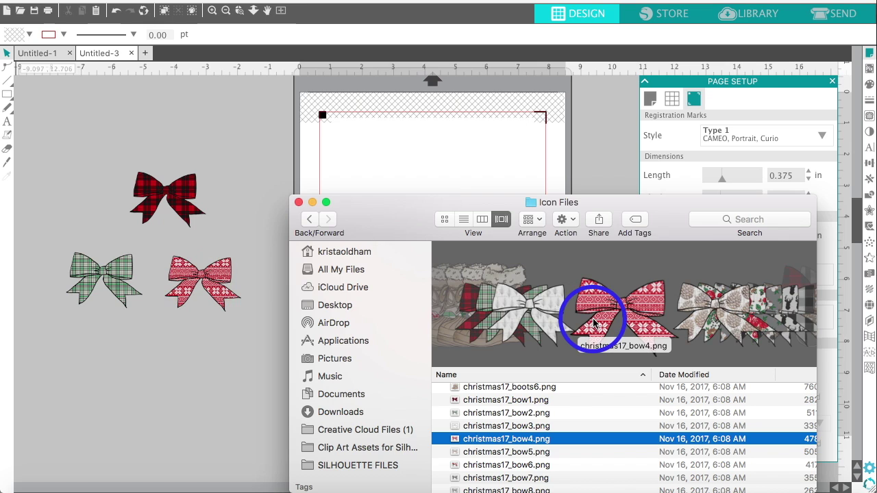
left_click_drag(594, 326, 573, 330)
left_click(573, 330)
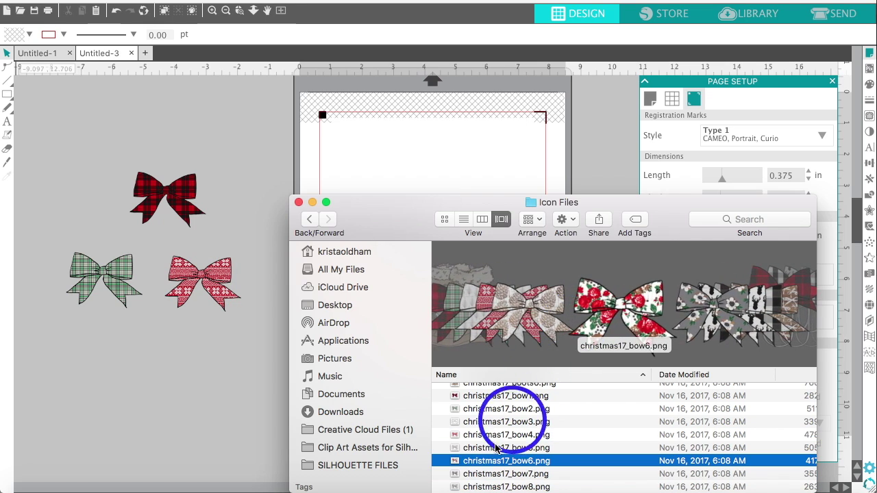
left_click_drag(449, 442, 126, 350)
Step: Find the FAMILY mug christmas17_drawing_mug11.png among the icon files and add it below the bows
left_click_drag(644, 319, 607, 433)
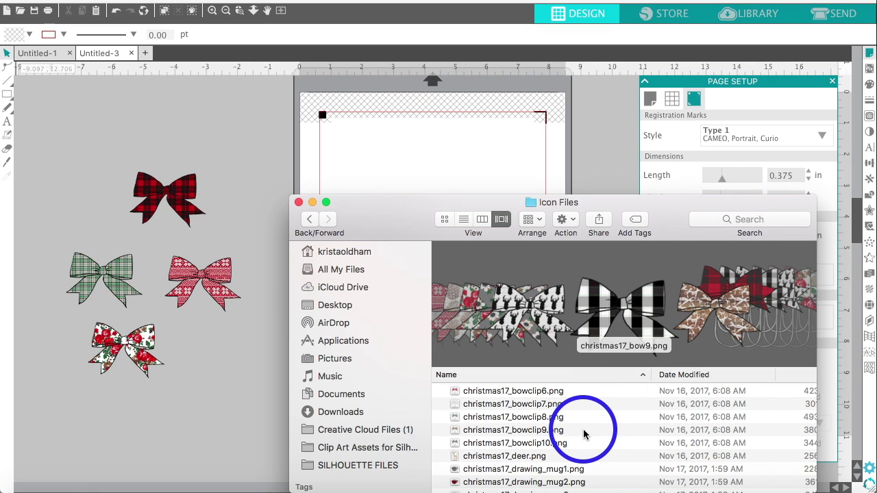
scroll(584, 433, "down", 6)
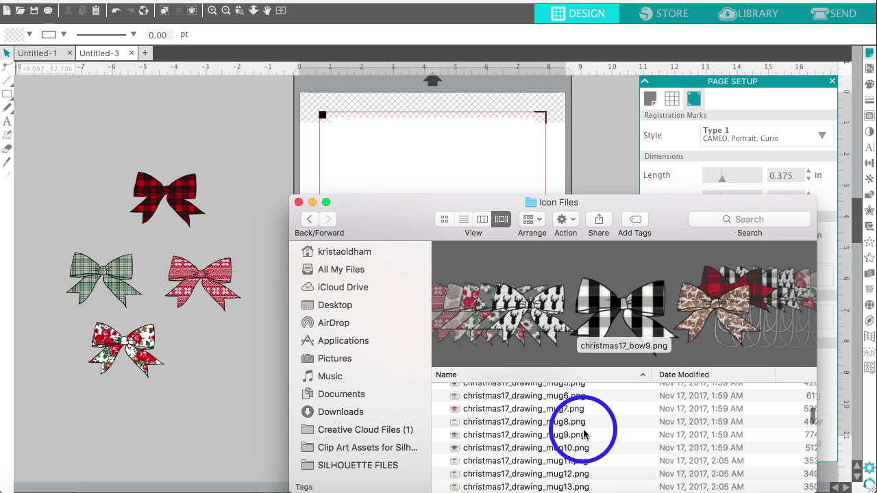
scroll(584, 433, "up", 3)
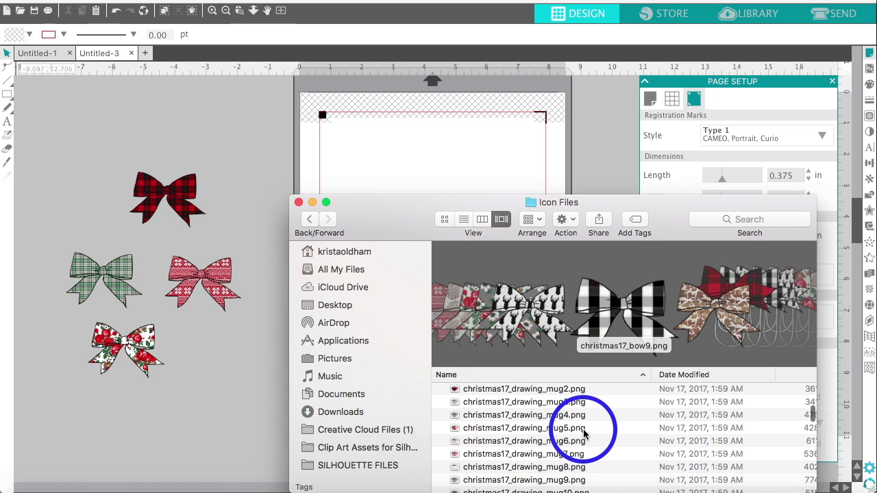
scroll(584, 433, "down", 2)
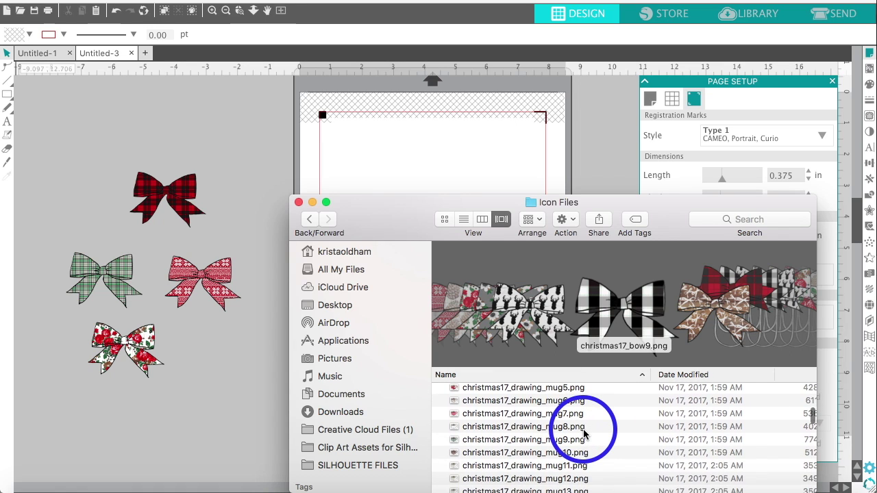
left_click(519, 453)
left_click(519, 462)
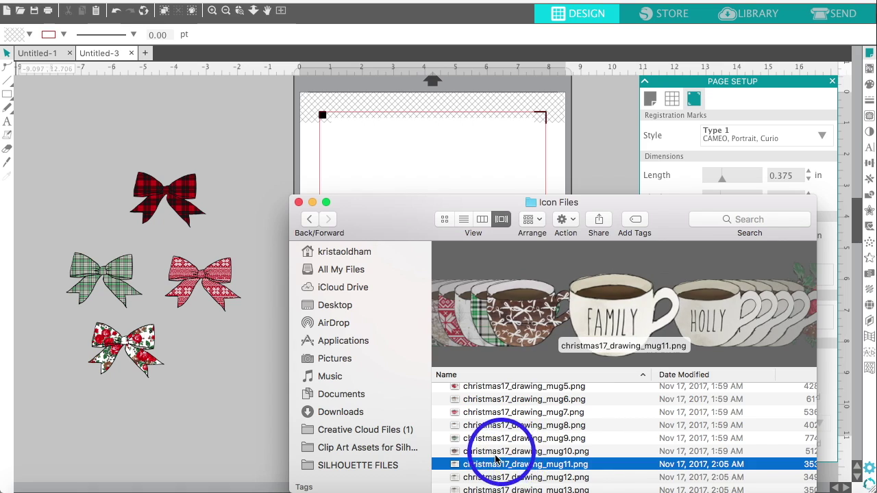
Step: Add the HOLLY mug christmas17_drawing_mug12.png next to the FAMILY mug
key("Down")
scroll(505, 466, "down", 3)
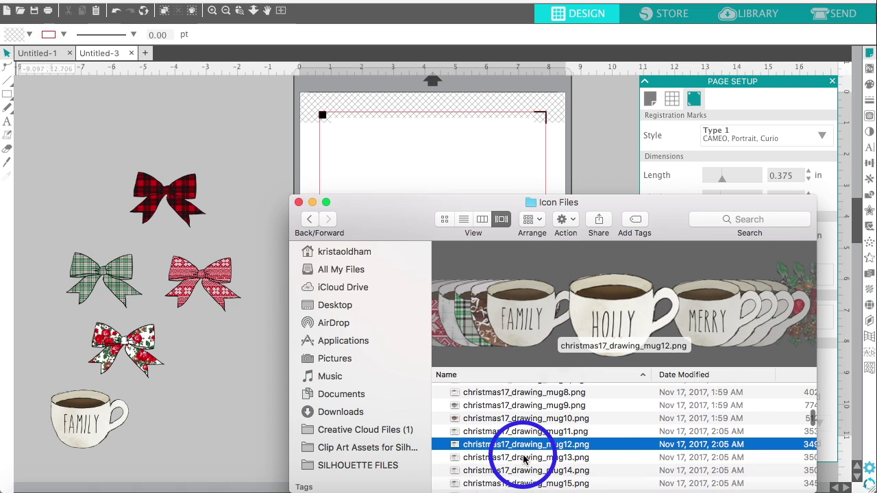
scroll(523, 458, "down", 1)
left_click_drag(482, 404, 191, 411)
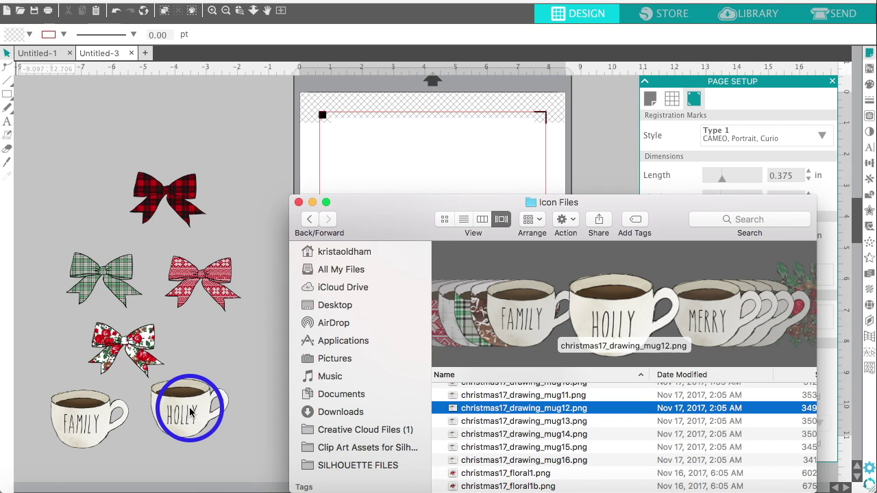
Step: Add the MERRY, PEACE, NOEL and JOY mugs, christmas17_drawing_mug13.png through christmas17_drawing_mug16.png, to the design area
left_click_drag(525, 420, 325, 218)
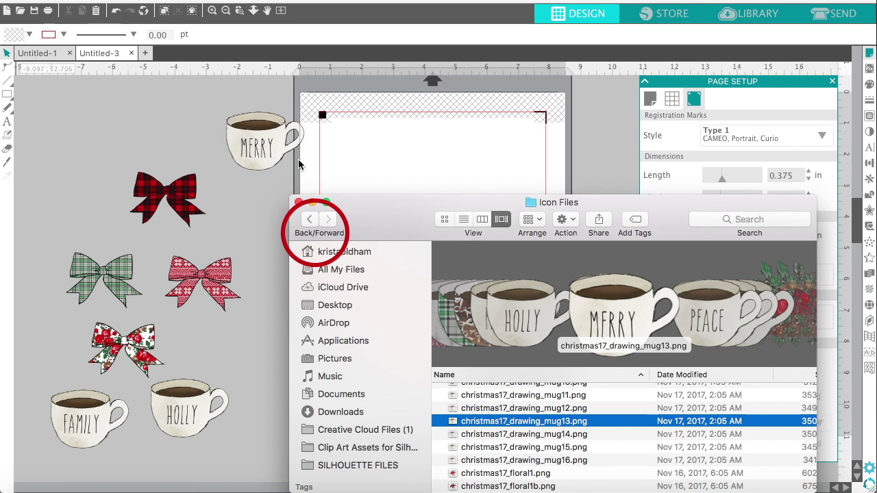
left_click_drag(501, 435, 410, 159)
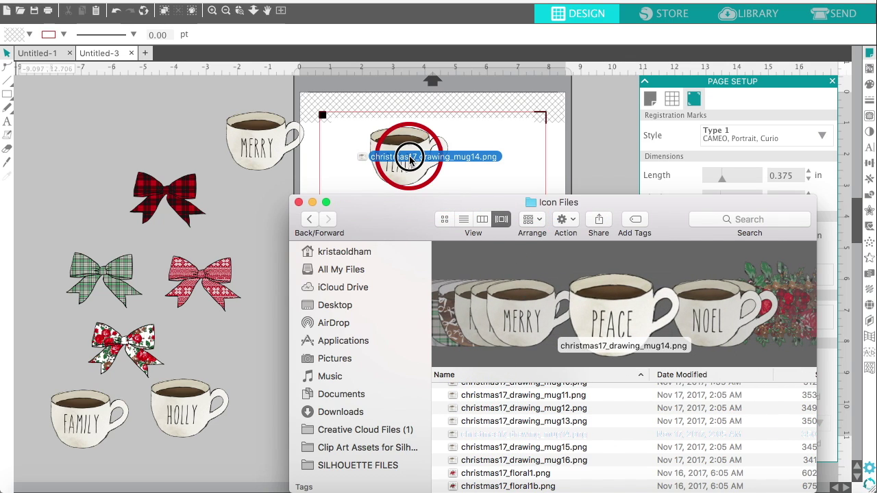
left_click(523, 449)
left_click_drag(522, 449, 542, 165)
left_click_drag(505, 460, 233, 470)
Step: Arrange the green plaid, red plaid, red snowflake-pattern and floral bows in a two-by-two grid beside the page
left_click(269, 351)
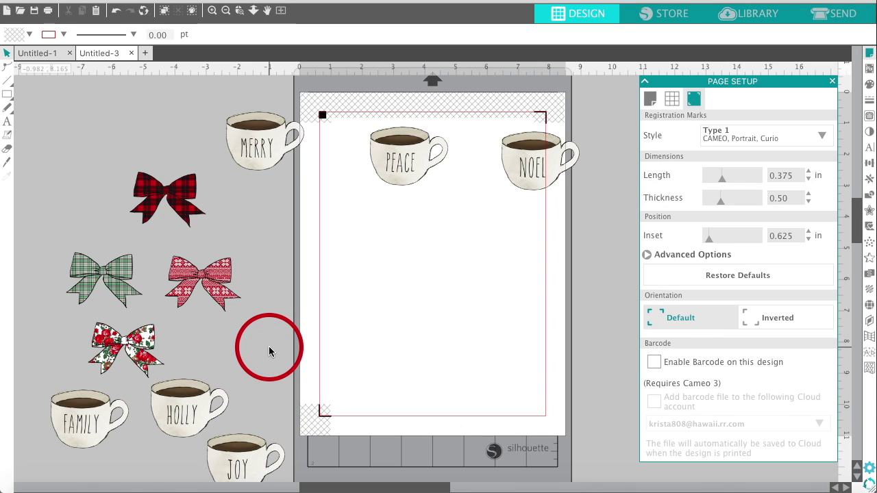
left_click(225, 11)
left_click(314, 170)
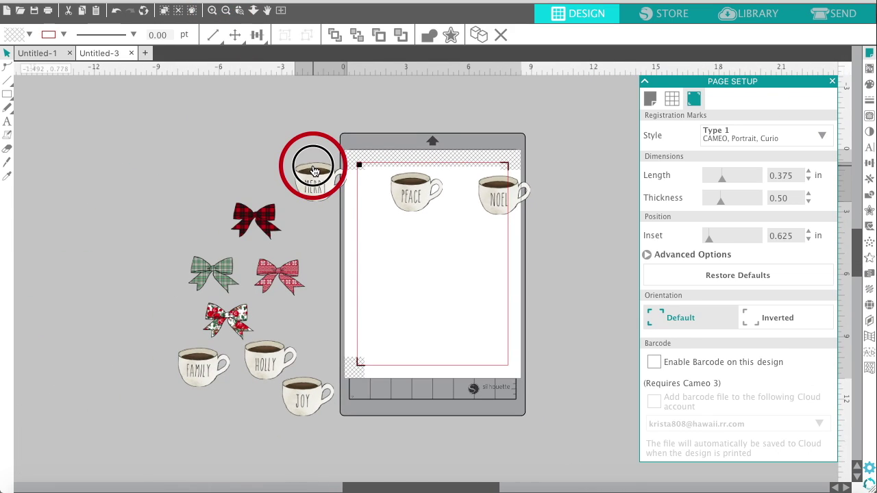
left_click_drag(225, 270, 211, 177)
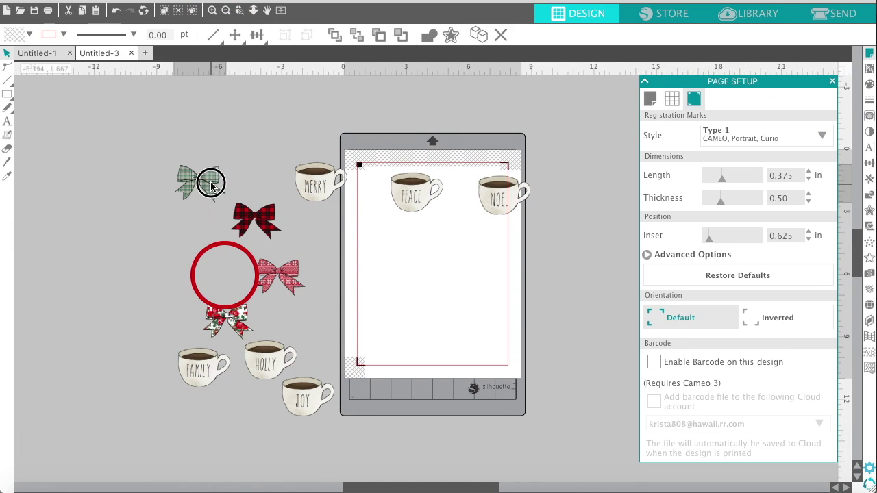
left_click_drag(234, 217, 232, 181)
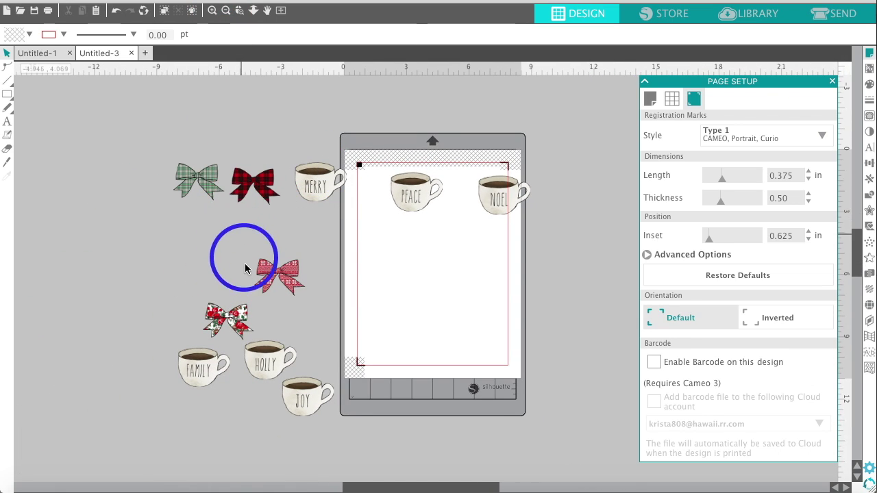
left_click_drag(251, 245, 194, 220)
left_click_drag(215, 336, 237, 244)
Step: Move the MERRY, PEACE, NOEL and JOY mugs into the group beside the page, clearing the page area
left_click_drag(314, 201, 209, 294)
left_click_drag(330, 240, 274, 288)
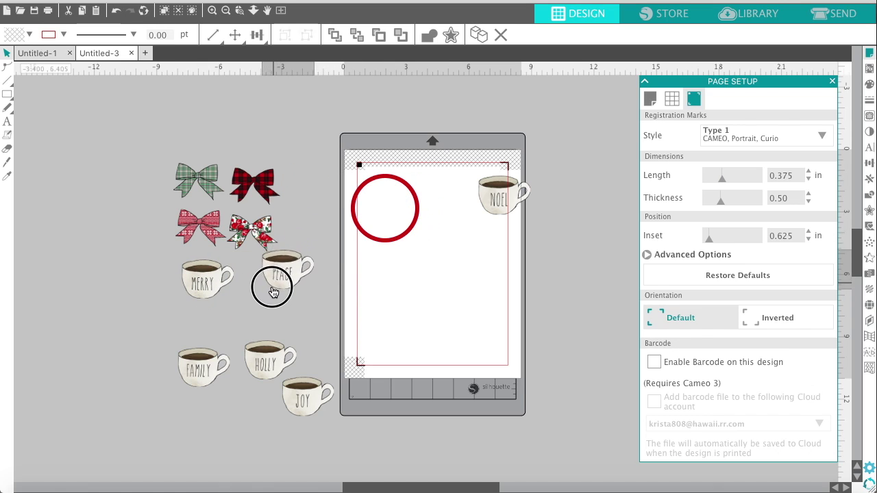
left_click_drag(504, 214, 246, 343)
left_click_drag(296, 411, 243, 425)
left_click(225, 442)
Step: Duplicate the HOLLY mug onto the page, and delete the copy
left_click(269, 368)
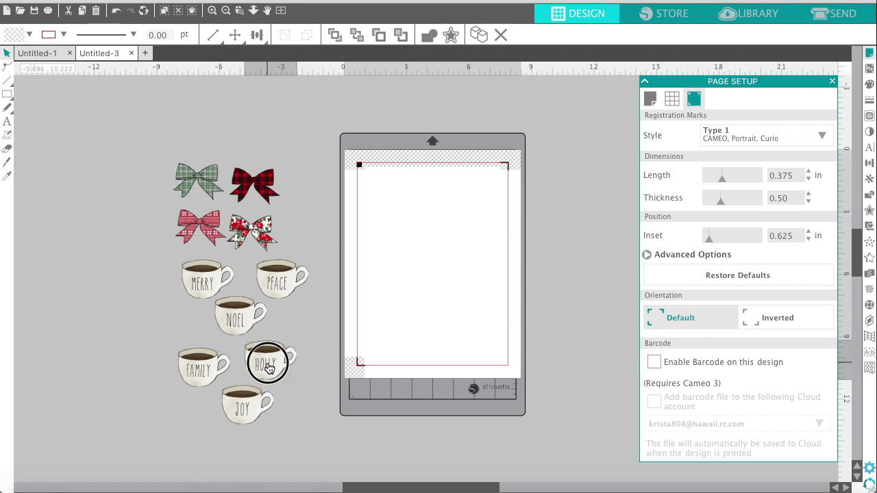
right_click(268, 367)
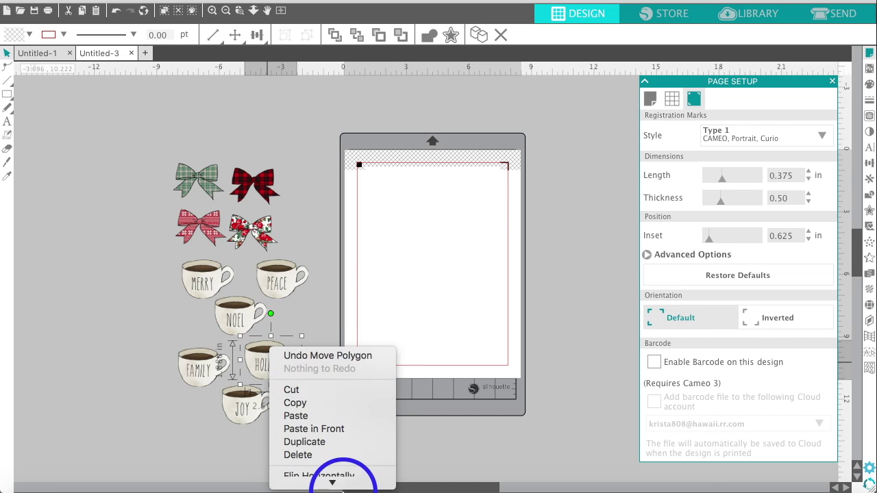
left_click(318, 395)
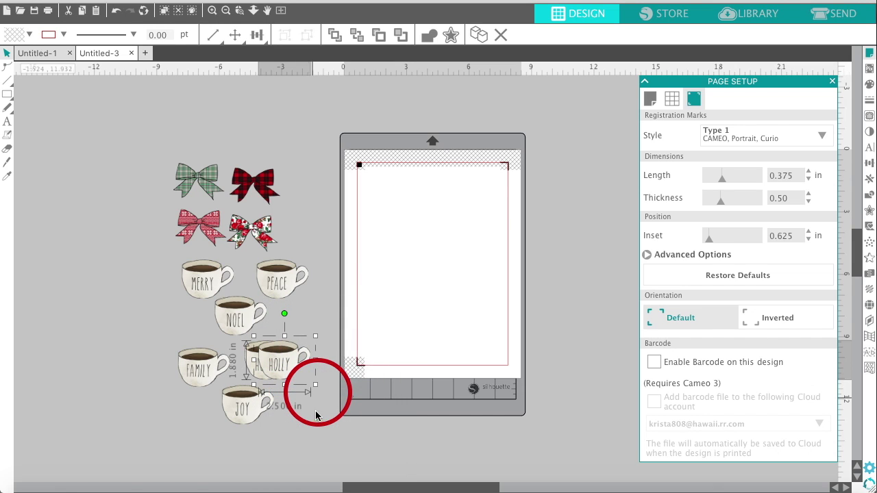
left_click_drag(274, 365, 412, 235)
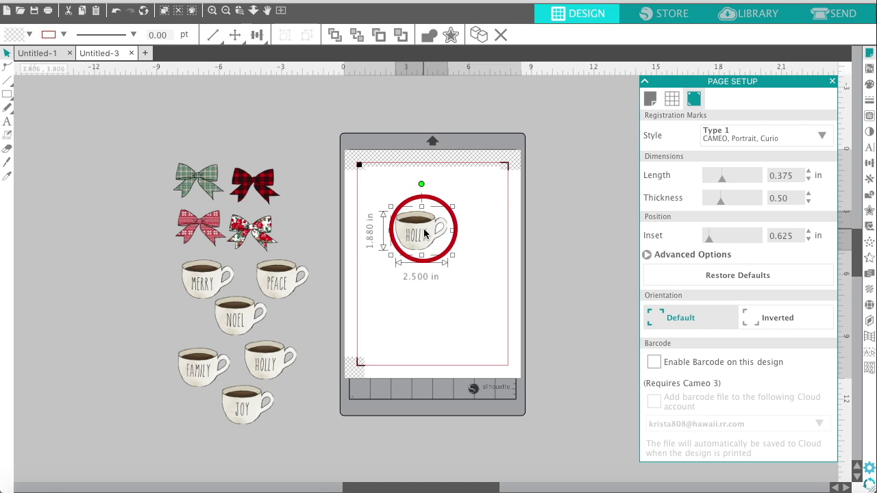
key("Delete")
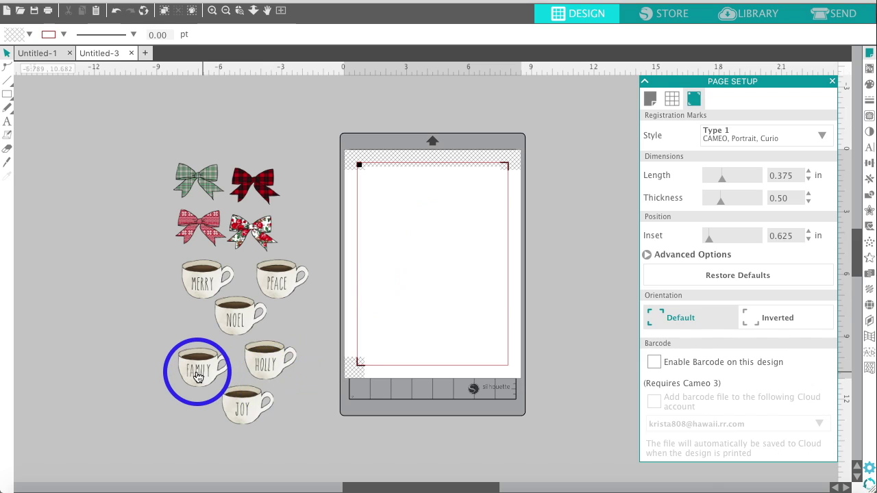
Step: Stack the FAMILY, JOY, PEACE and MERRY mugs on the page, with FAMILY lowest and MERRY on top
left_click_drag(197, 377, 429, 322)
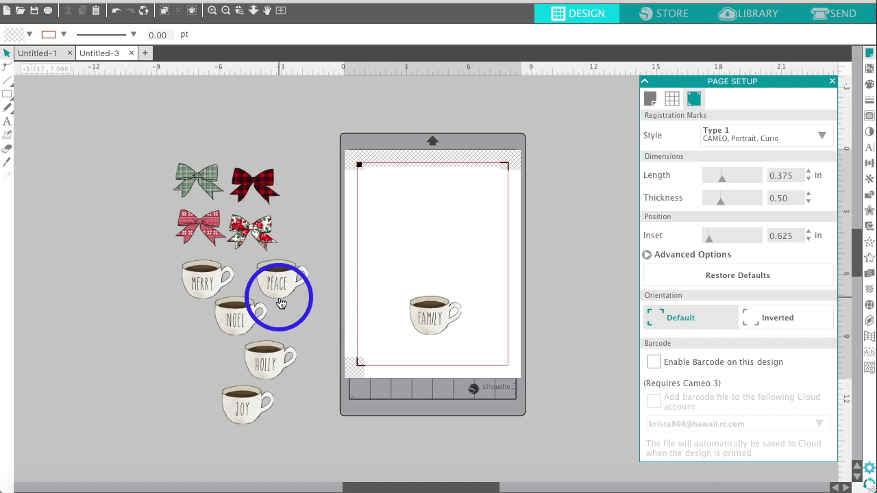
left_click_drag(280, 286, 278, 308)
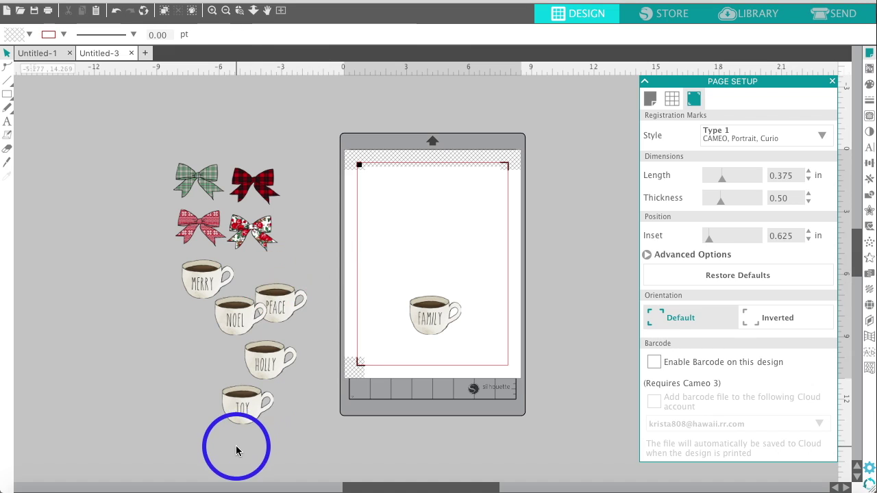
left_click_drag(237, 407, 420, 293)
left_click(281, 311)
left_click_drag(281, 311, 433, 254)
left_click(209, 282)
left_click_drag(209, 282, 421, 221)
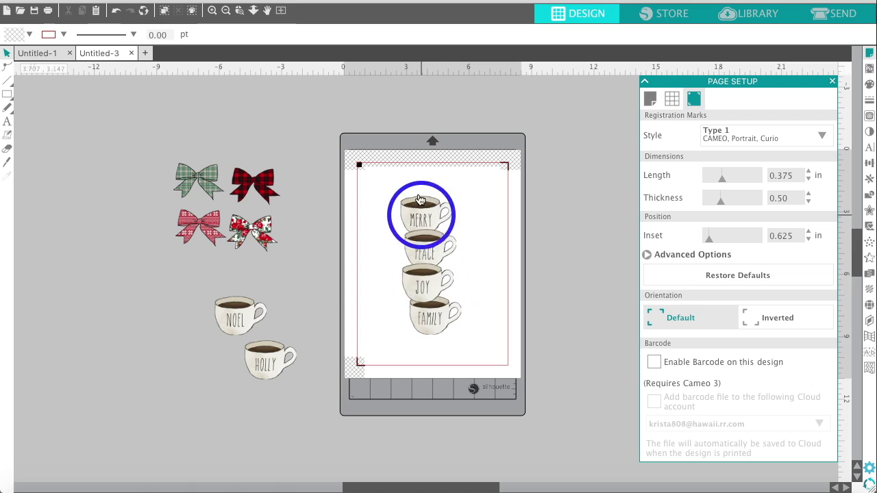
Step: Align the four stacked mugs by their horizontal centers
left_click_drag(389, 177, 514, 327)
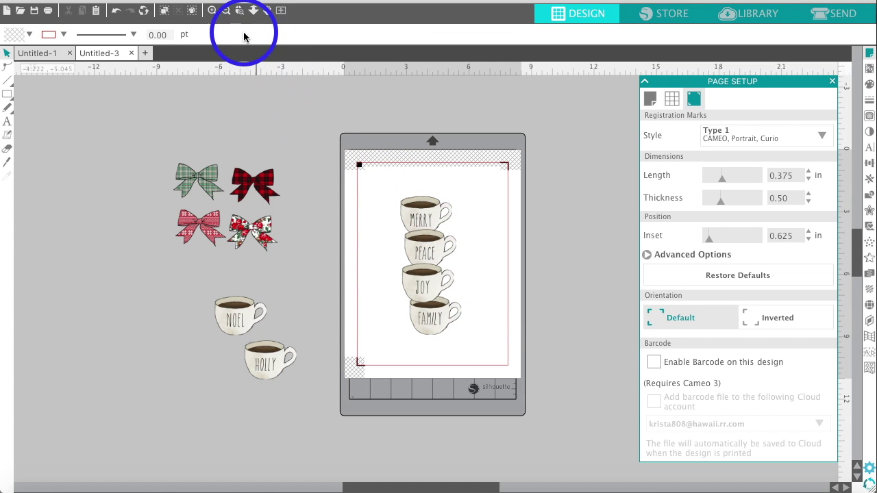
left_click(211, 10)
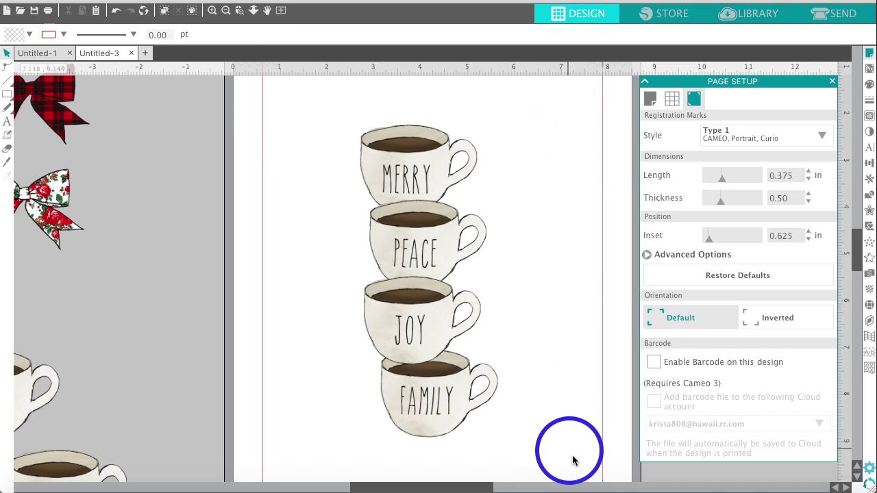
left_click_drag(578, 461, 296, 97)
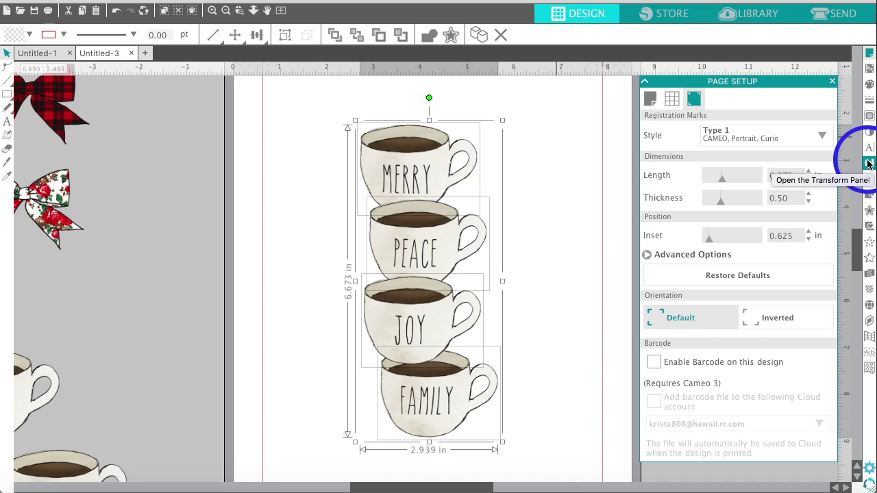
left_click(868, 164)
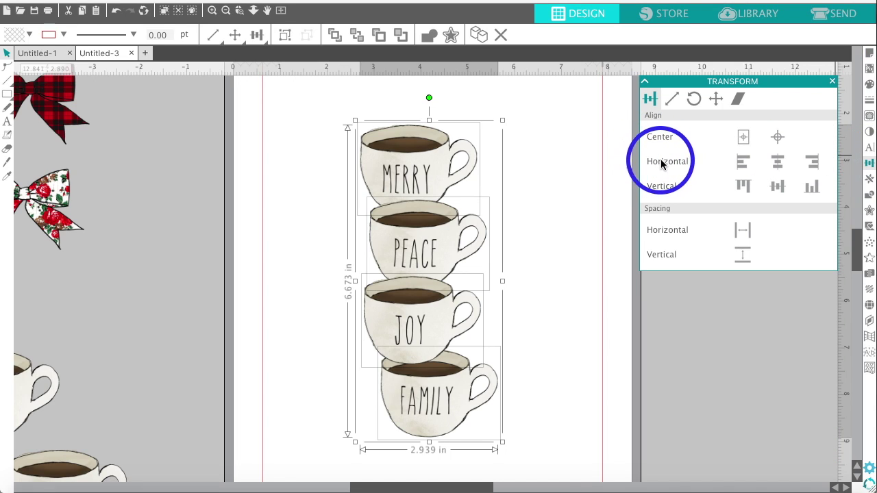
left_click(778, 165)
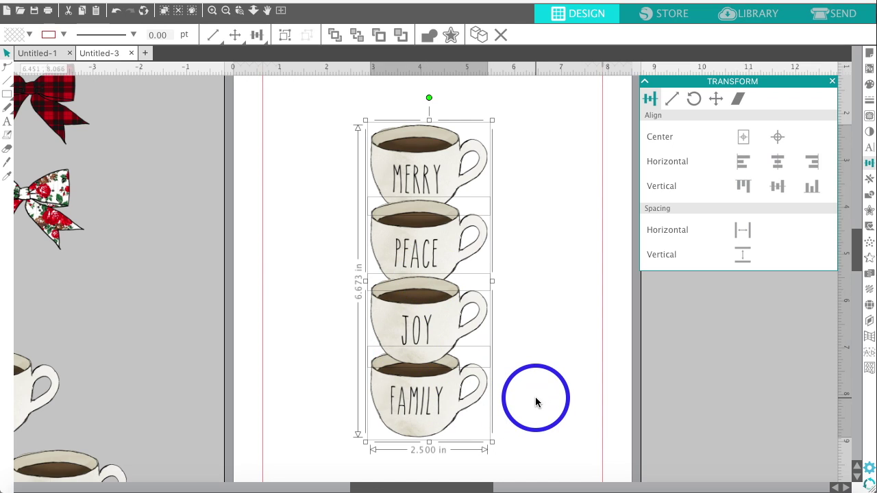
left_click(529, 364)
Step: Shift the JOY mug slightly down and left in the stack, and lower the PEACE mug slightly
left_click(442, 341)
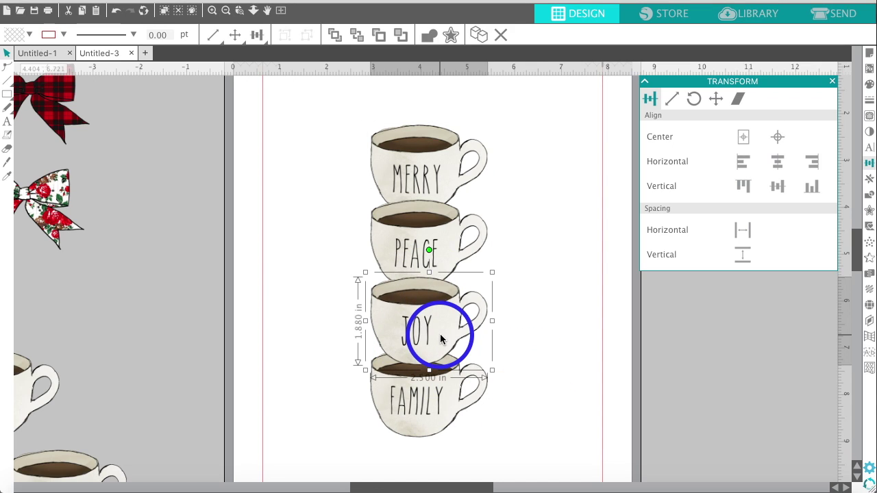
left_click_drag(441, 336, 442, 326)
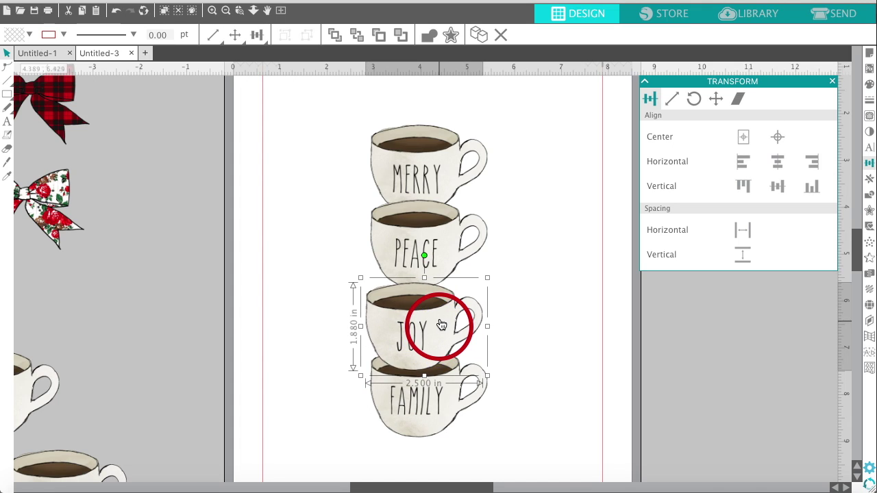
left_click(445, 239)
left_click(441, 242)
Step: Bring the PEACE mug to the front of the stack, followed by the MERRY mug
right_click(416, 241)
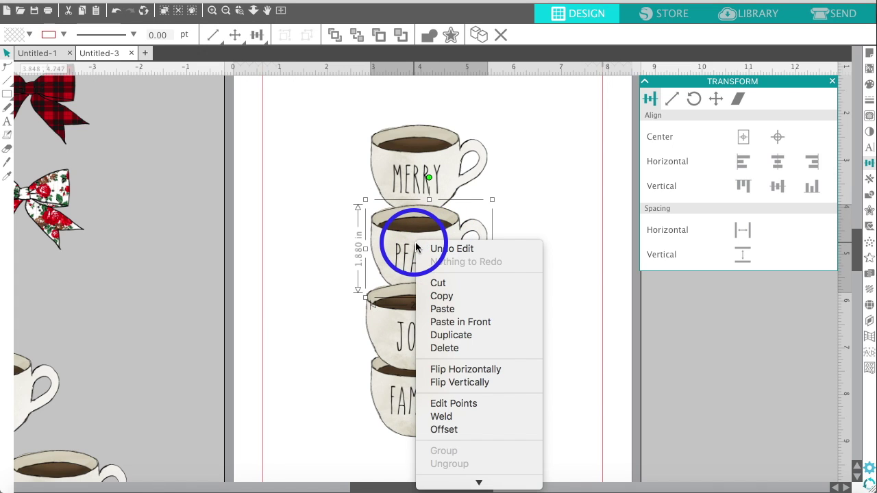
mouse_move(479, 481)
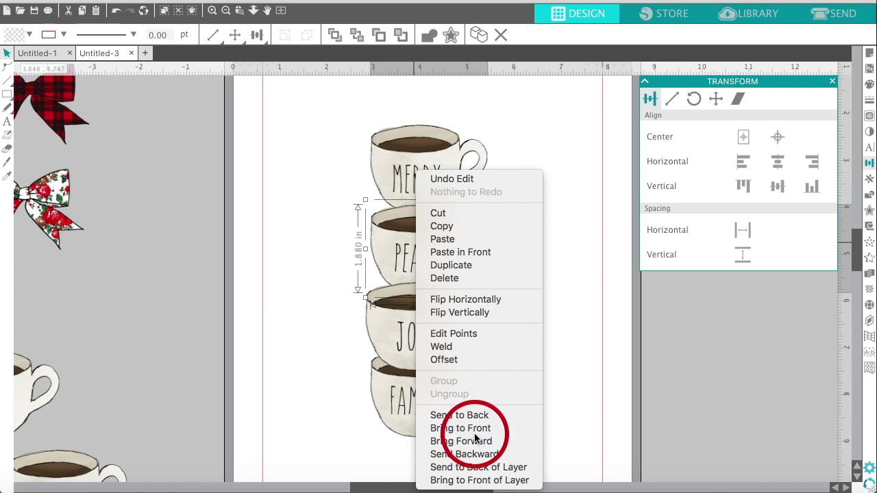
left_click(475, 434)
left_click(418, 186)
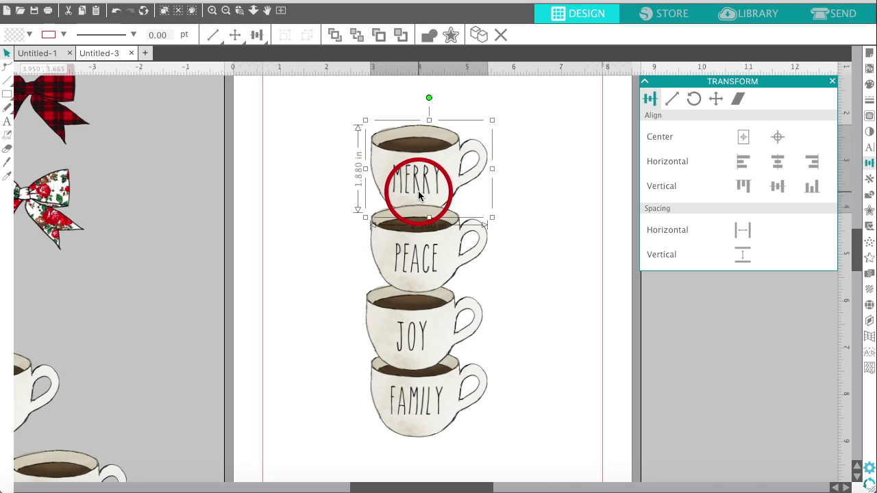
right_click(418, 191)
right_click(455, 420)
left_click(464, 447)
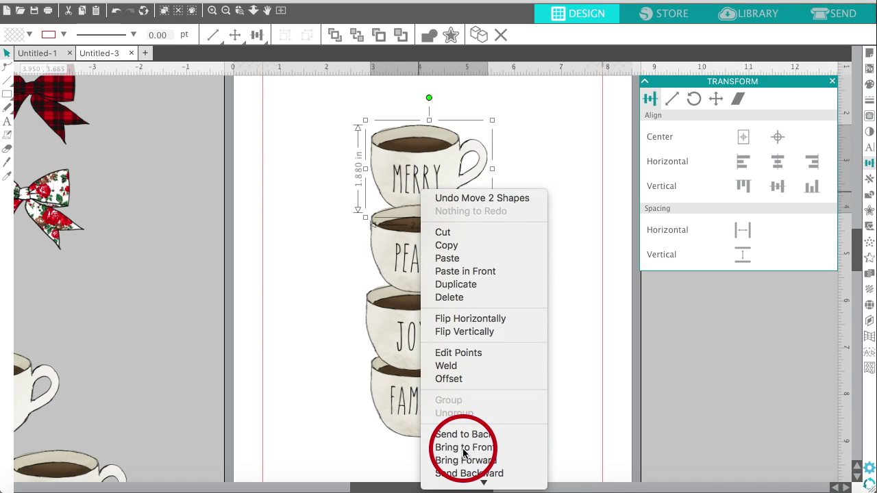
left_click(555, 304)
Step: Nudge the PEACE mug down onto JOY, and the MERRY mug down and slightly left onto PEACE
left_click(429, 267)
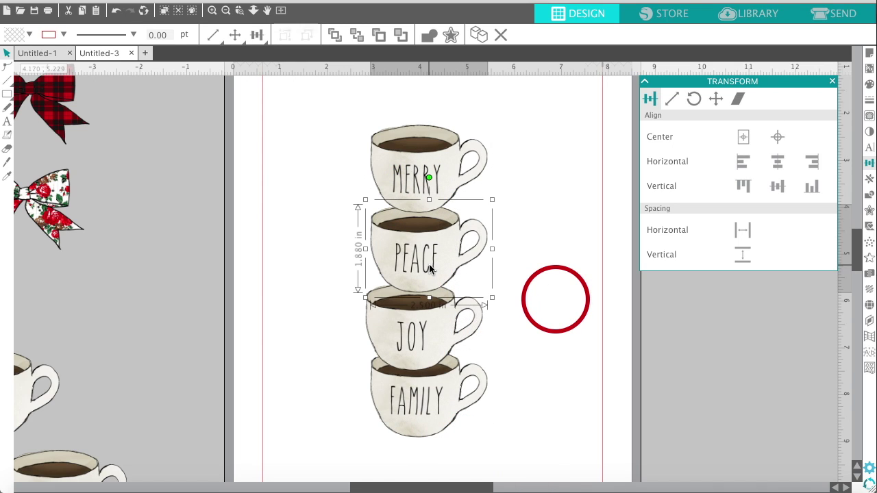
left_click_drag(431, 269, 429, 269)
left_click(417, 172)
key("Down")
key("Down")
key("Down")
key("Down")
key("Down")
key("Down")
key("Down")
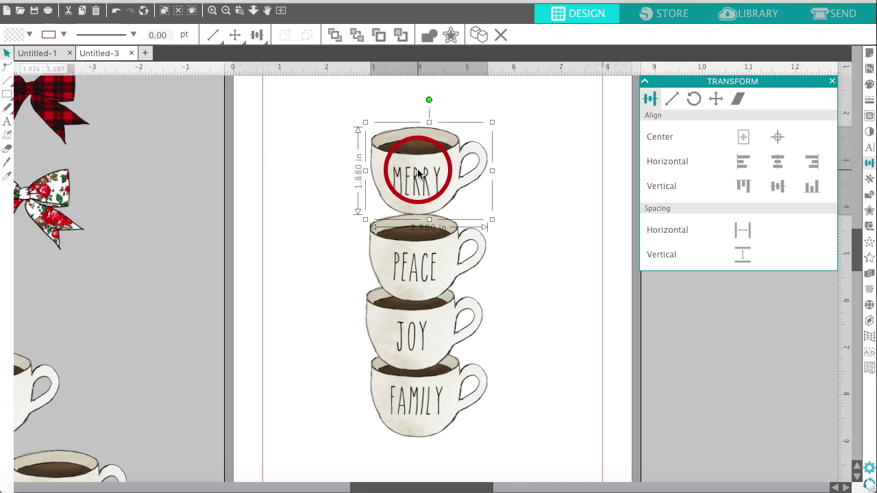
key("Down")
key("Down")
key("Down")
key("Left")
key("Left")
key("Left")
key("Left")
key("Down")
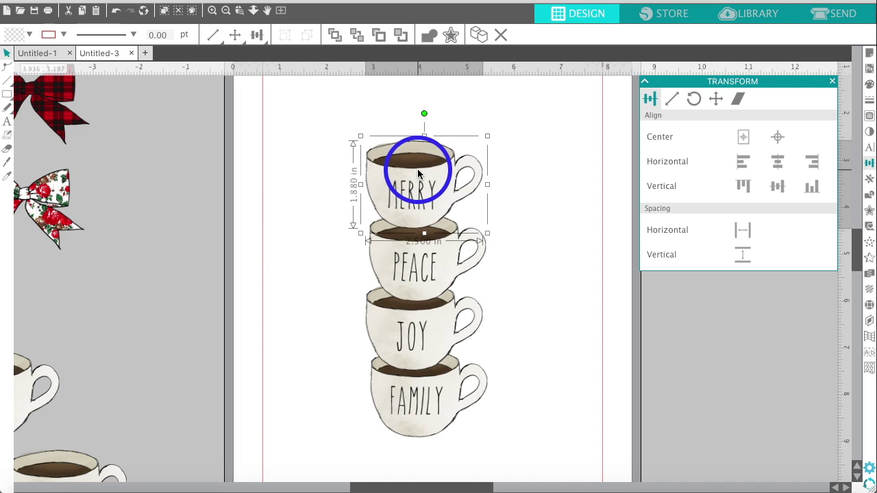
Step: Tilt the JOY mug slightly clockwise, PEACE slightly counterclockwise and MERRY slightly clockwise, settling MERRY down onto the stack
left_click(419, 347)
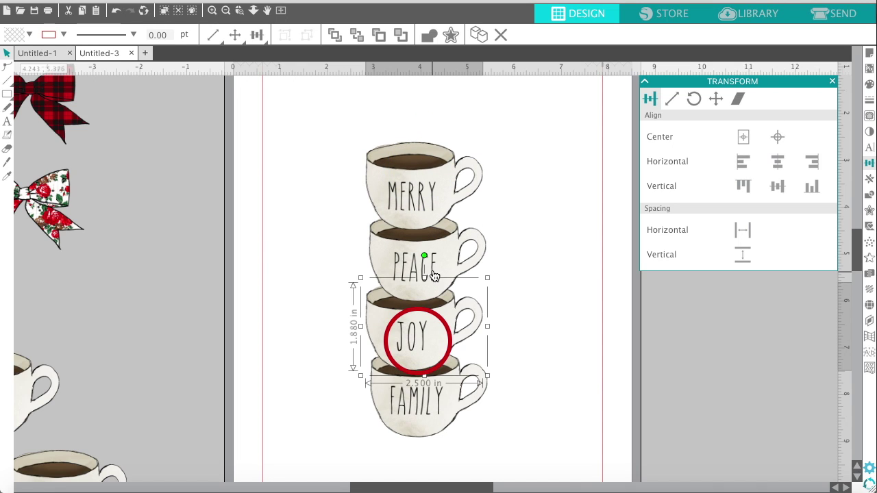
left_click_drag(425, 255, 434, 256)
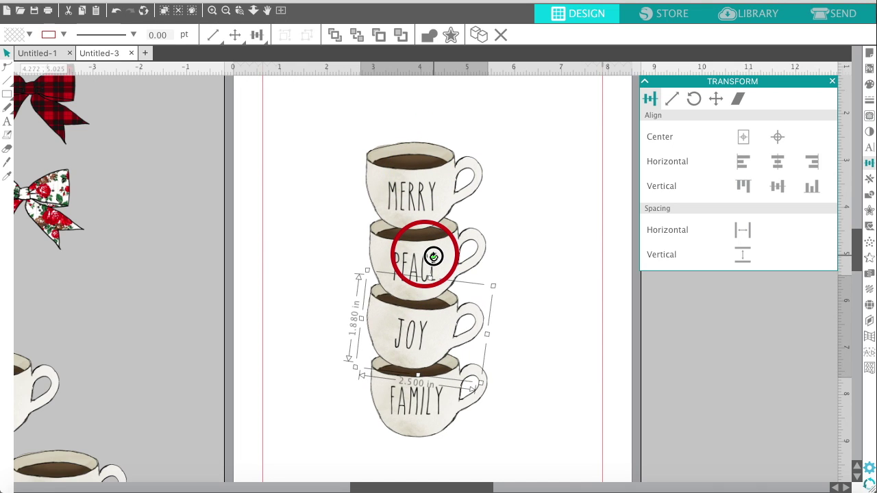
left_click(420, 252)
left_click_drag(429, 186, 418, 169)
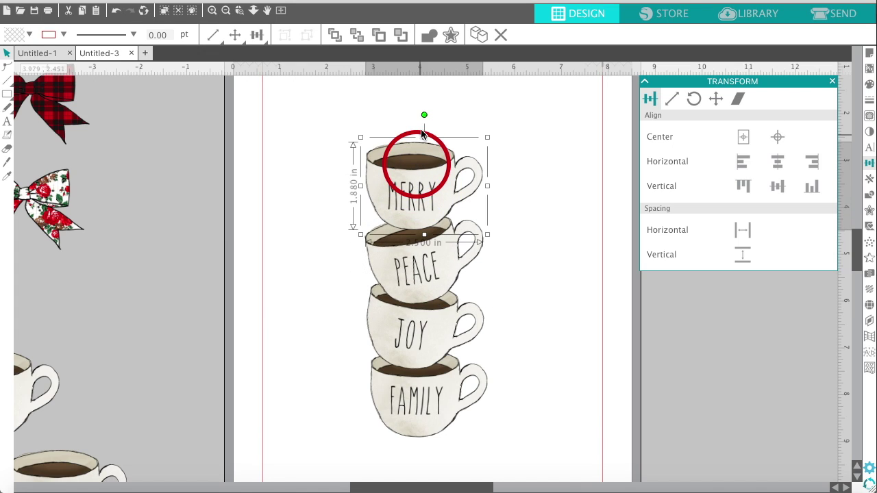
left_click_drag(426, 114, 429, 117)
left_click_drag(419, 158, 419, 165)
left_click(302, 187)
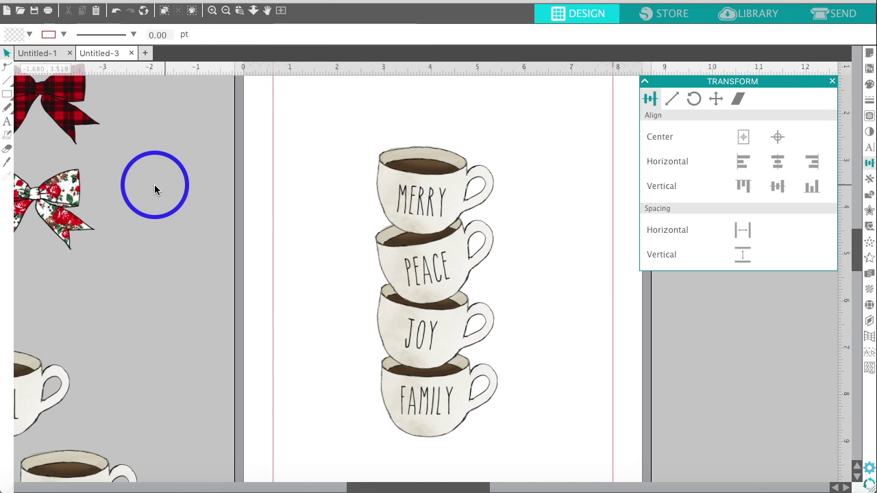
Step: Place the red and black plaid bow over the top of the MERRY mug and bring it to the front
scroll(155, 185, "left", 5)
scroll(155, 186, "left", 3)
scroll(154, 186, "up", 3)
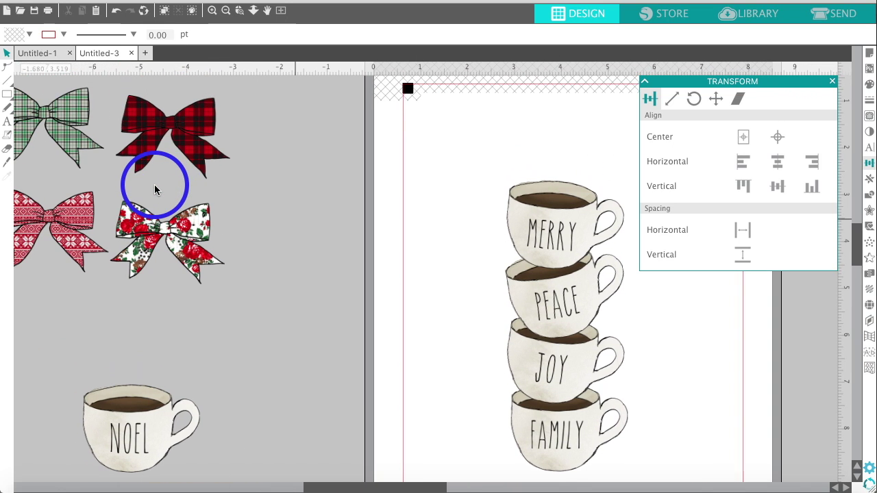
left_click_drag(183, 141, 568, 178)
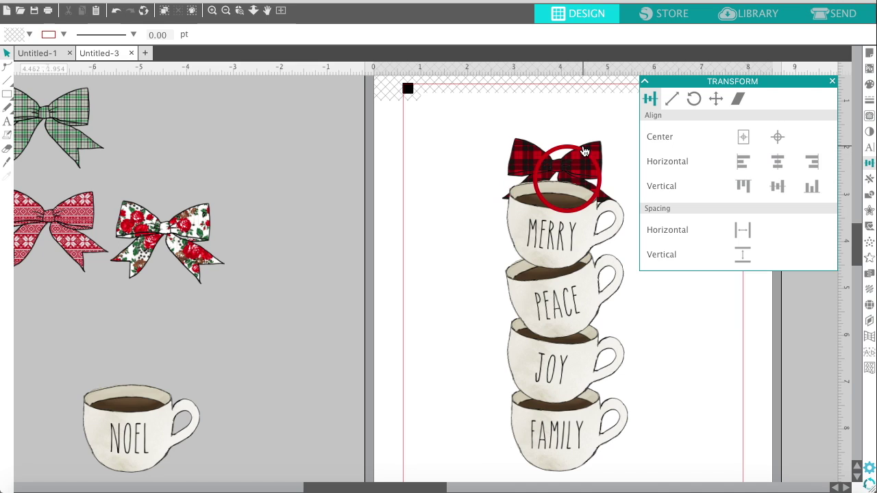
right_click(579, 173)
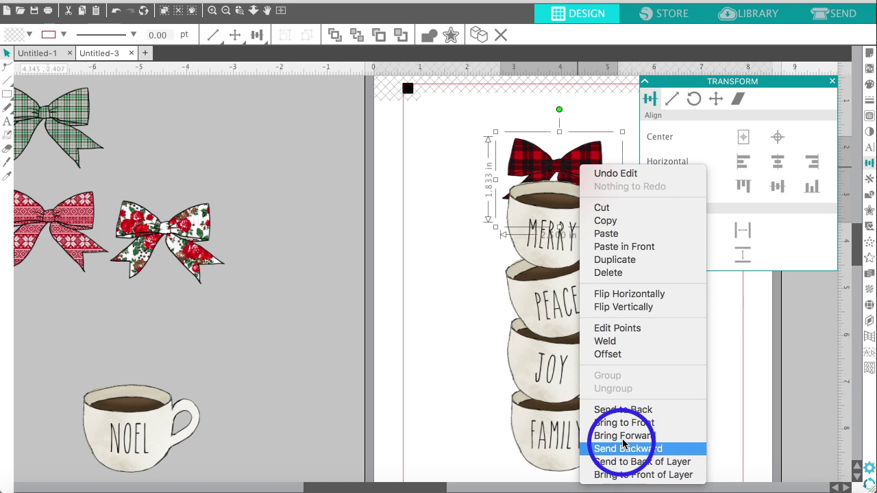
left_click(624, 425)
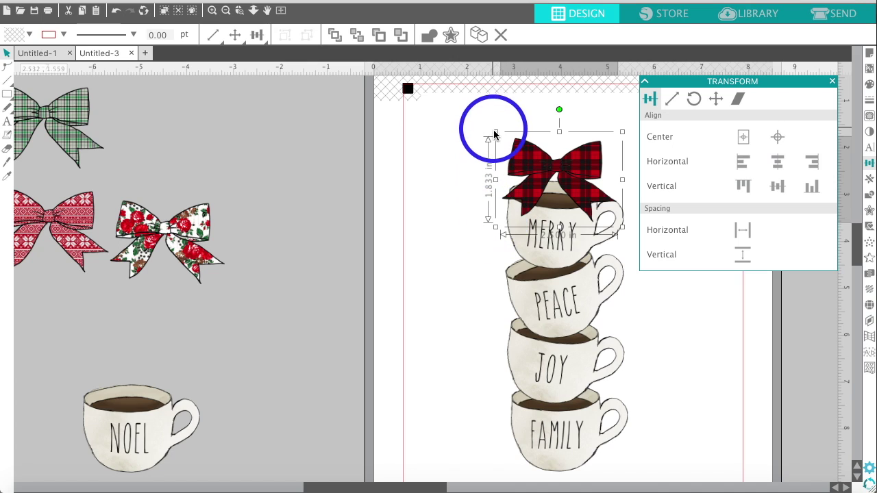
Step: Try flattening the plaid bow vertically to about 1.01 in tall without changing its width, and undo the change
scroll(495, 132, "right", 3)
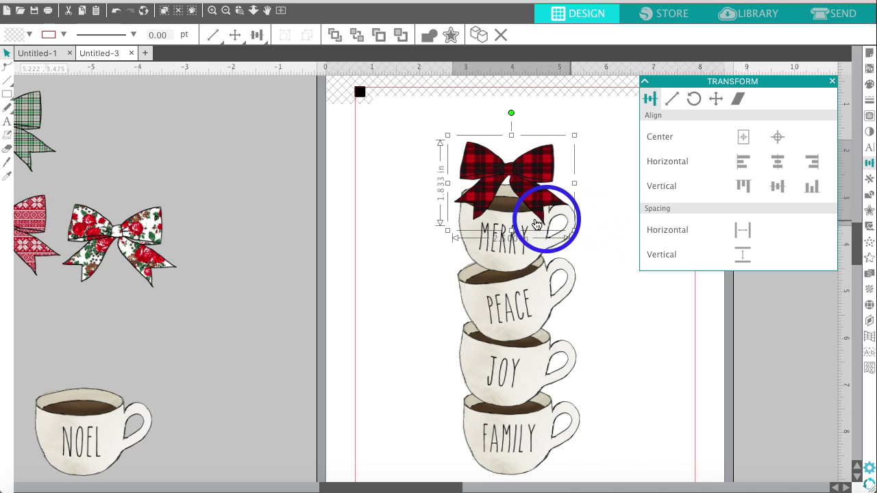
left_click_drag(511, 231, 510, 192)
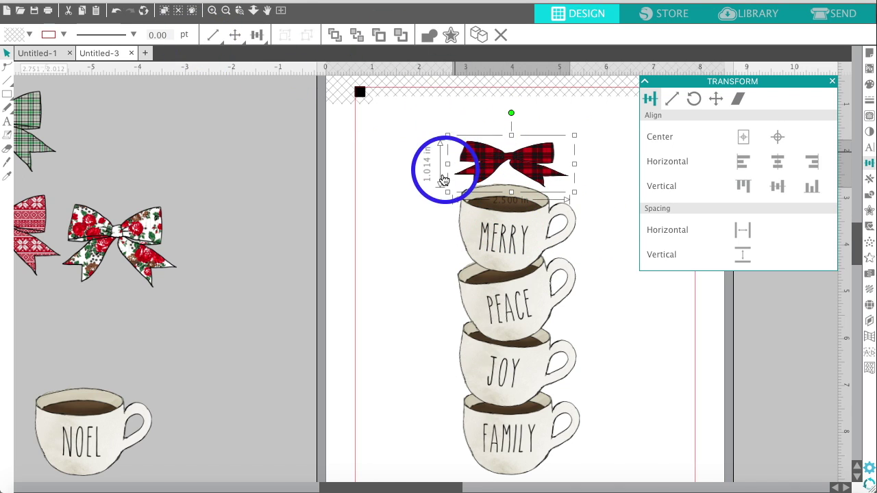
left_click(117, 14)
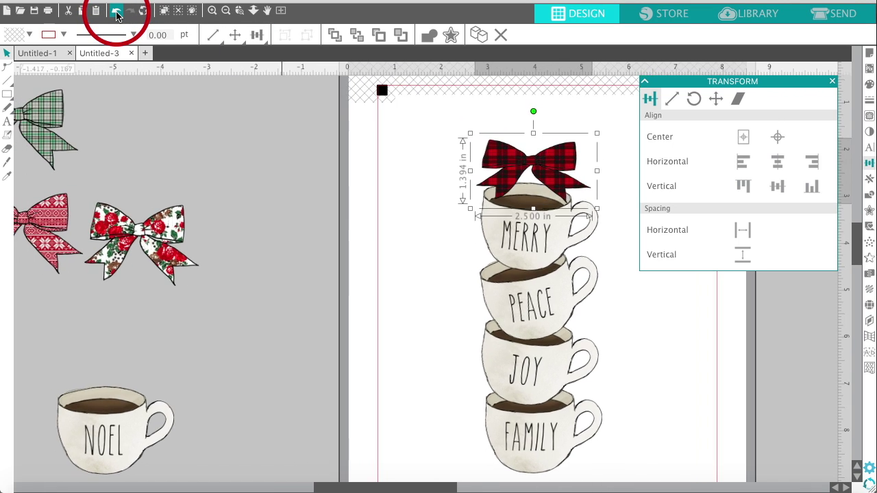
Step: Scale the plaid bow down proportionally to about 2 in wide, tilt it slightly clockwise and set it on the MERRY mug's rim
scroll(289, 259, "right", 3)
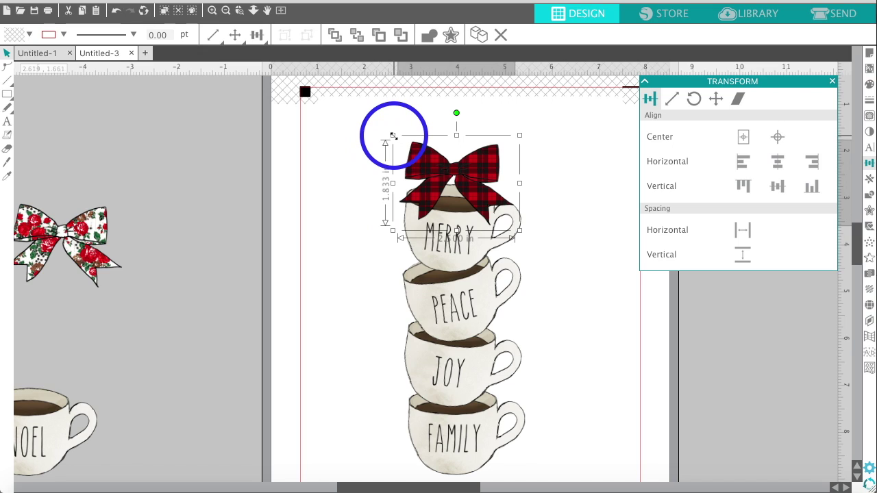
left_click_drag(394, 135, 409, 167)
left_click_drag(457, 191, 484, 215)
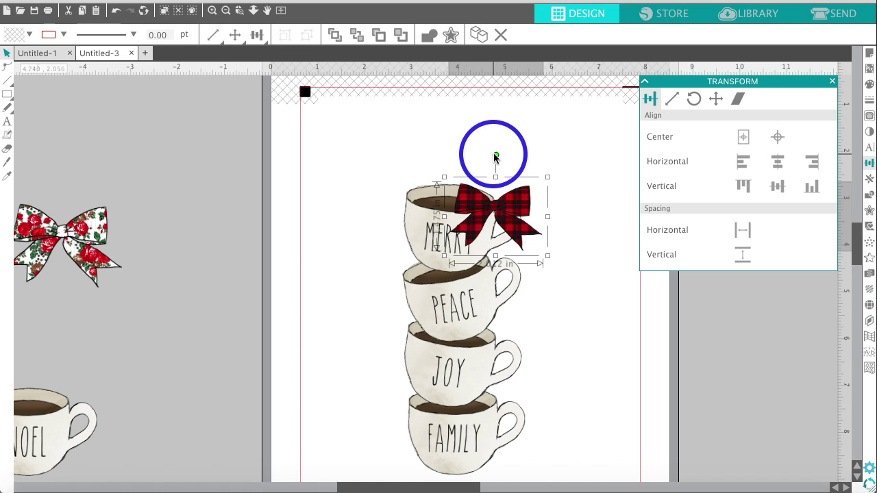
mouse_move(495, 155)
left_mouse_down()
mouse_move(513, 146)
mouse_move(452, 153)
mouse_move(496, 157)
left_mouse_up()
left_click_drag(478, 201, 435, 179)
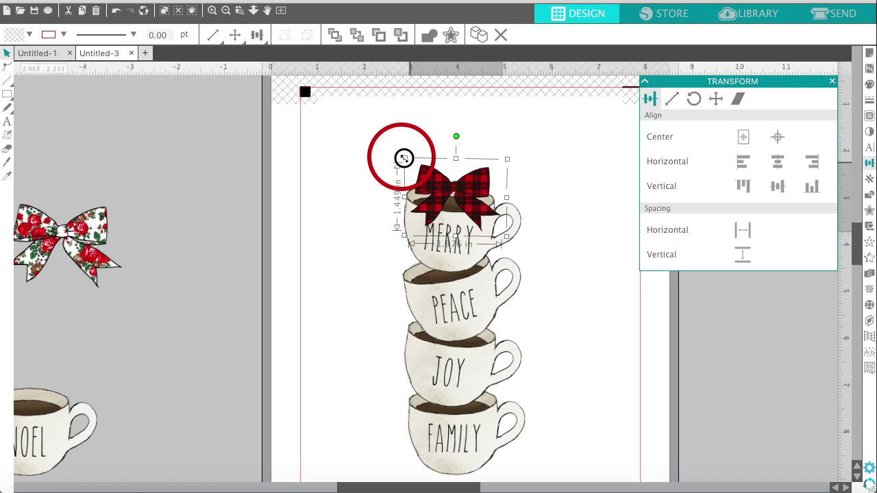
Step: Shrink the bow slightly to about 1.93 in wide and nudge it until it sits centered on the MERRY mug's rim
key("Left")
key("Left")
key("Up")
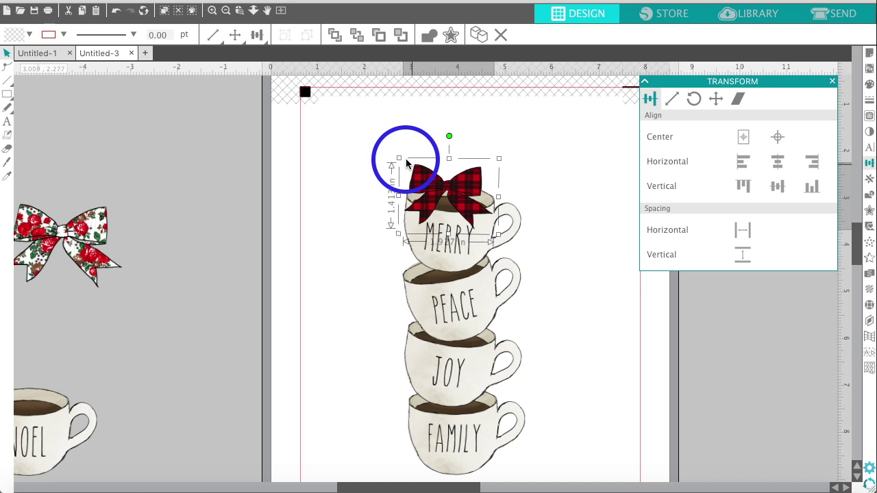
key("Right")
key("Right")
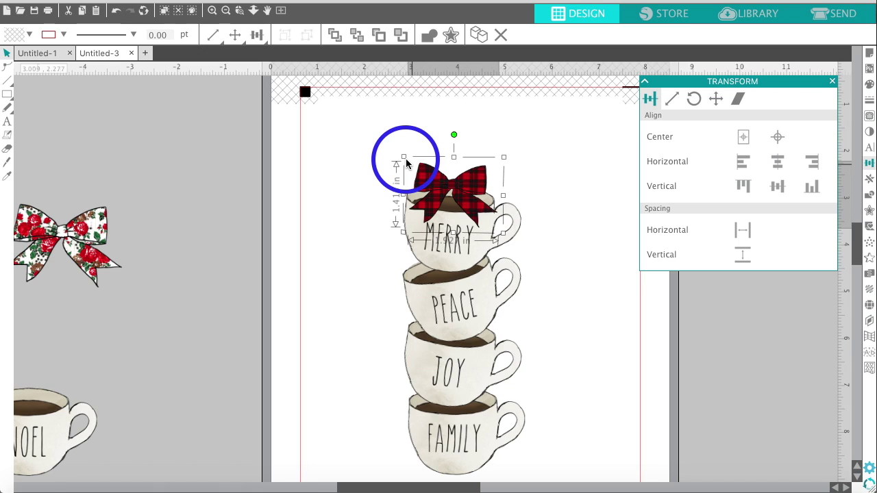
left_click(345, 176)
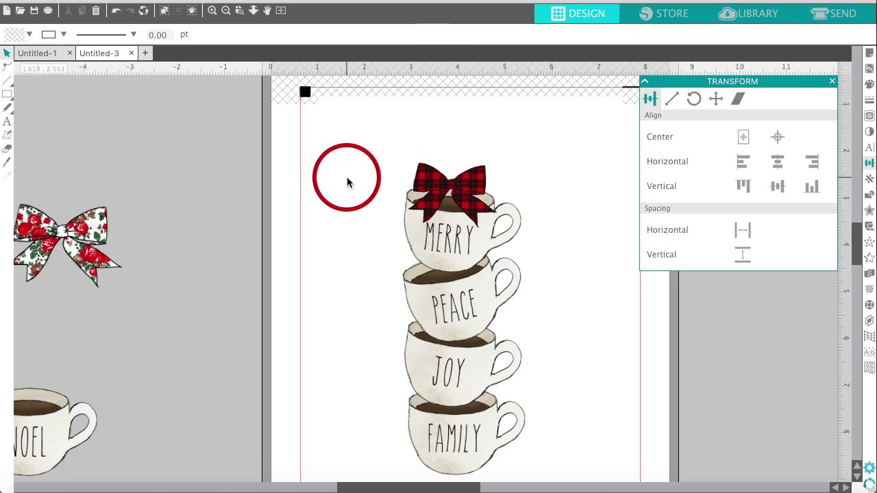
Step: Move the bow and the MERRY, PEACE and JOY mugs together slightly down onto the FAMILY mug
scroll(346, 180, "down", 1)
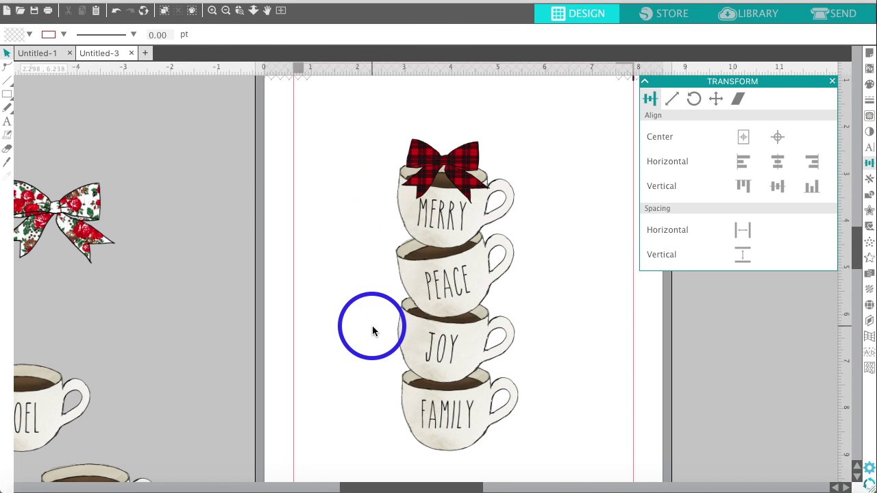
left_click(450, 161)
left_click(362, 157)
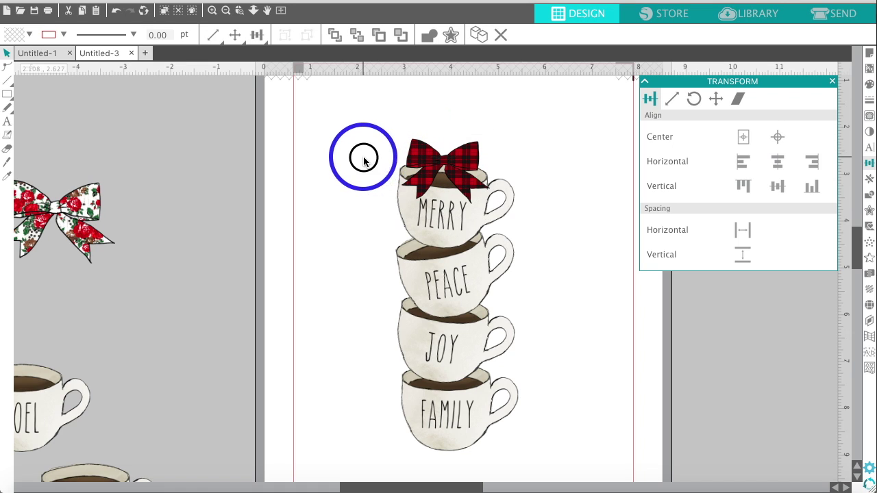
left_click(450, 153)
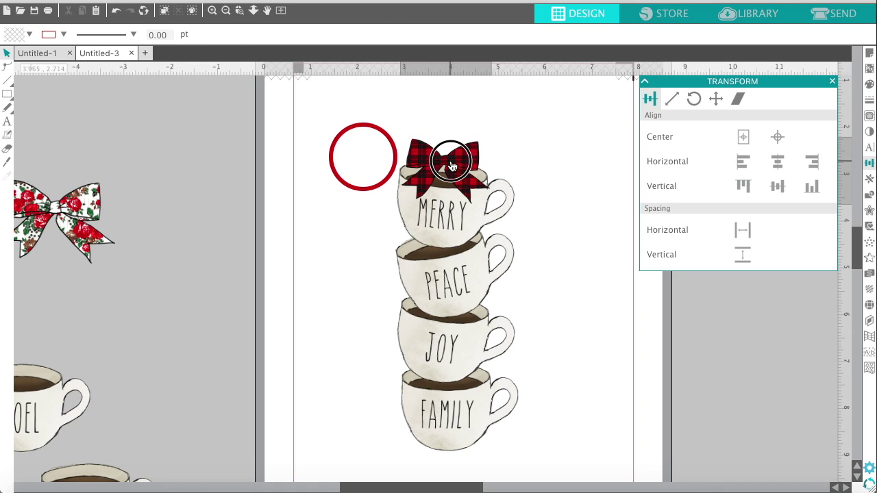
left_click(436, 220, "shift")
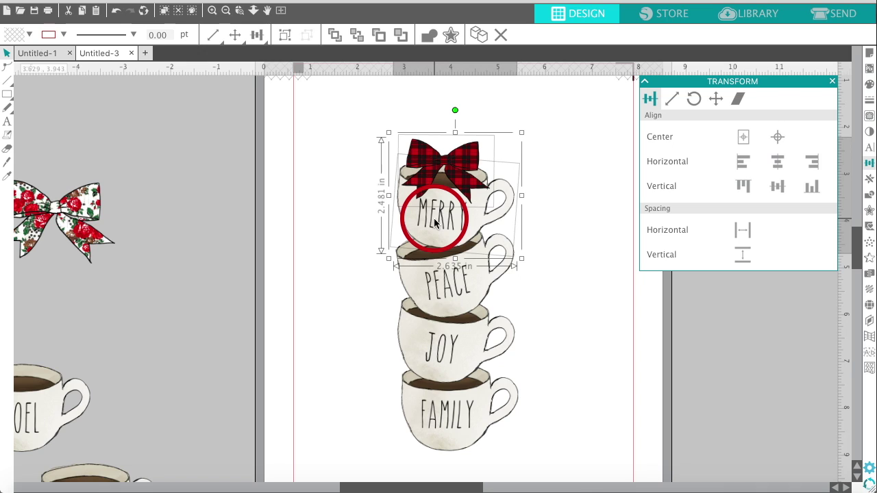
left_click(441, 334, "shift")
left_click_drag(439, 333, 441, 335)
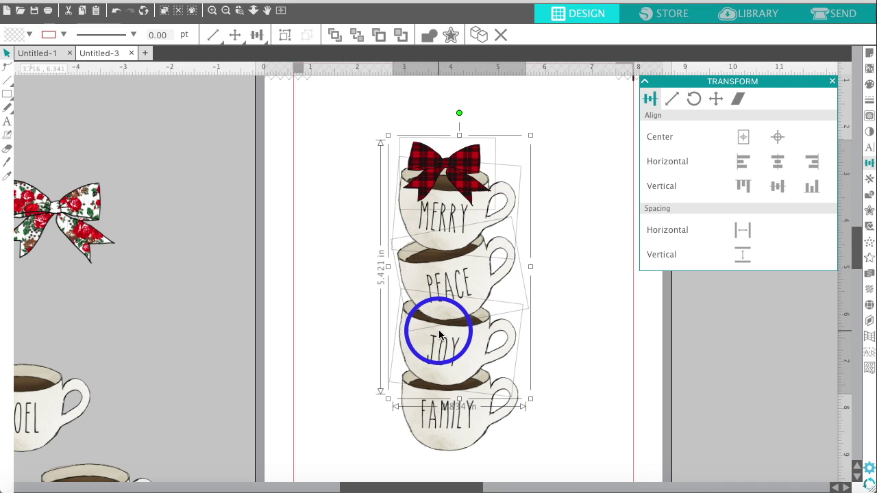
left_click(348, 325)
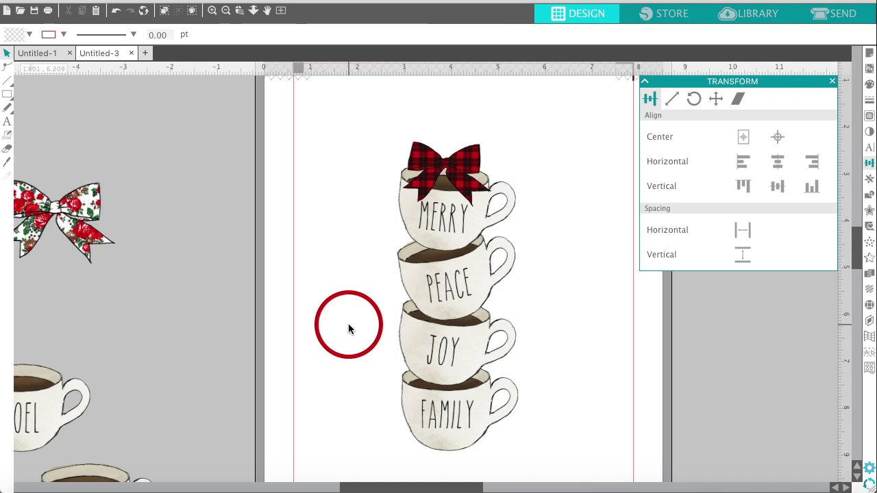
Step: Group the bow and all four stacked mugs into one object
left_click_drag(338, 126, 530, 449)
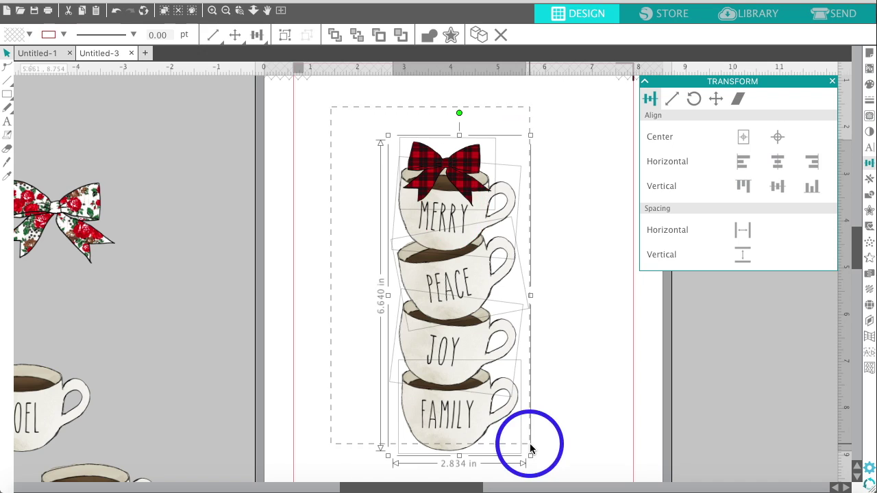
right_click(442, 387)
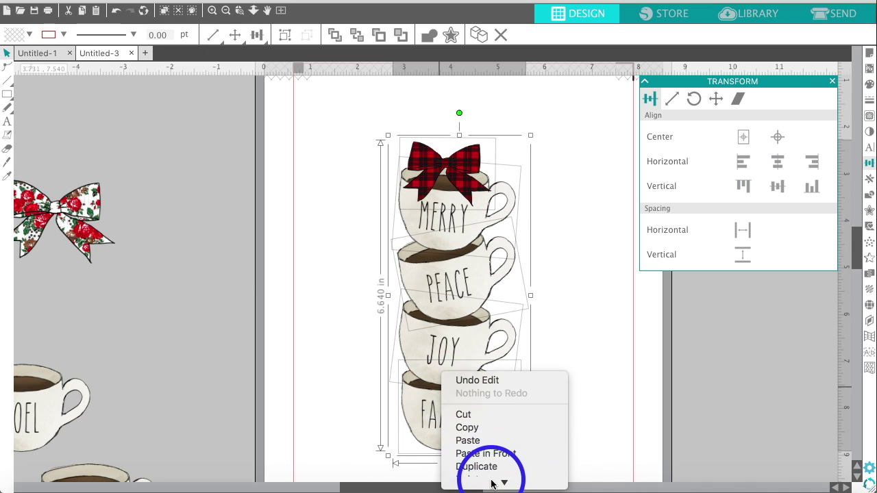
left_click(470, 466)
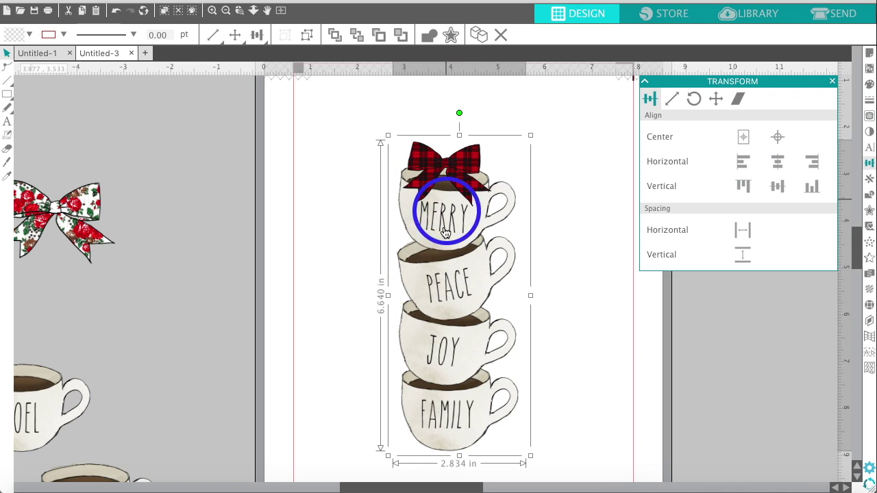
Step: Define a trace area about 3.32 in wide and 7.2 in tall that encloses the whole mug stack and bow
left_click(870, 118)
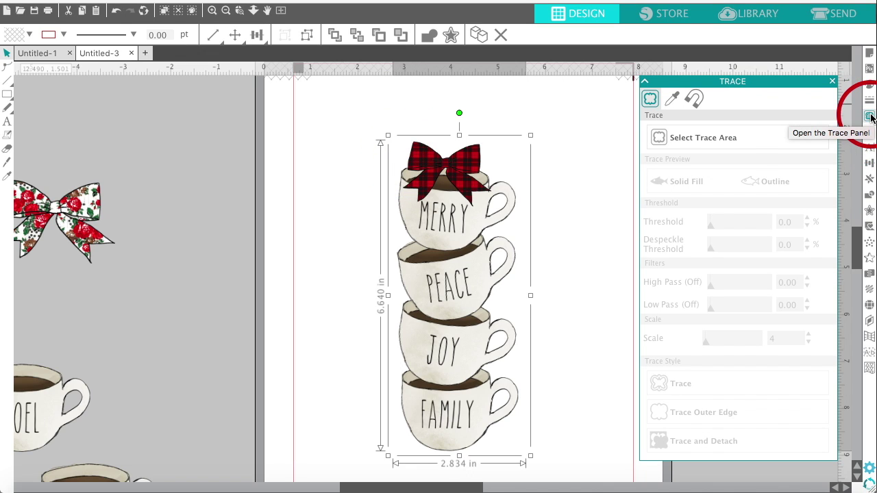
left_click(662, 139)
left_click(367, 120)
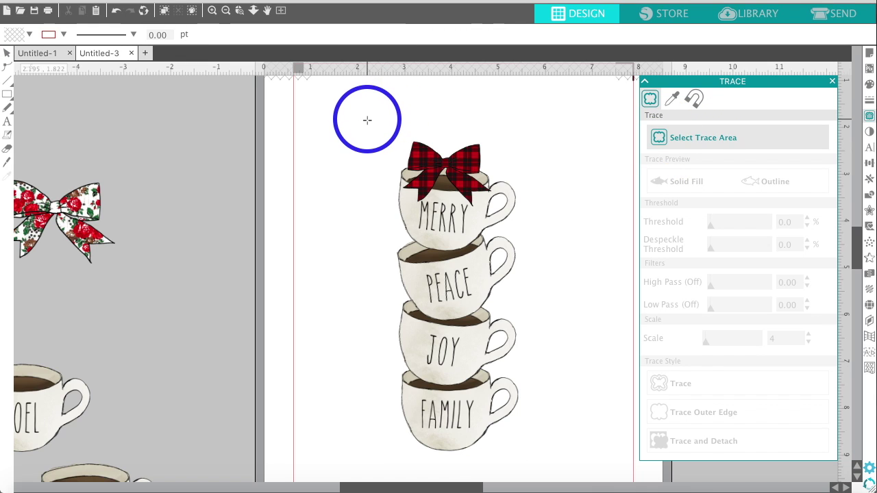
mouse_move(367, 120)
left_mouse_down()
mouse_move(470, 447)
mouse_move(511, 462)
left_mouse_up()
mouse_move(368, 220)
left_mouse_down()
mouse_move(499, 215)
mouse_move(462, 179)
mouse_move(446, 141)
mouse_move(450, 122)
mouse_move(448, 140)
left_mouse_up()
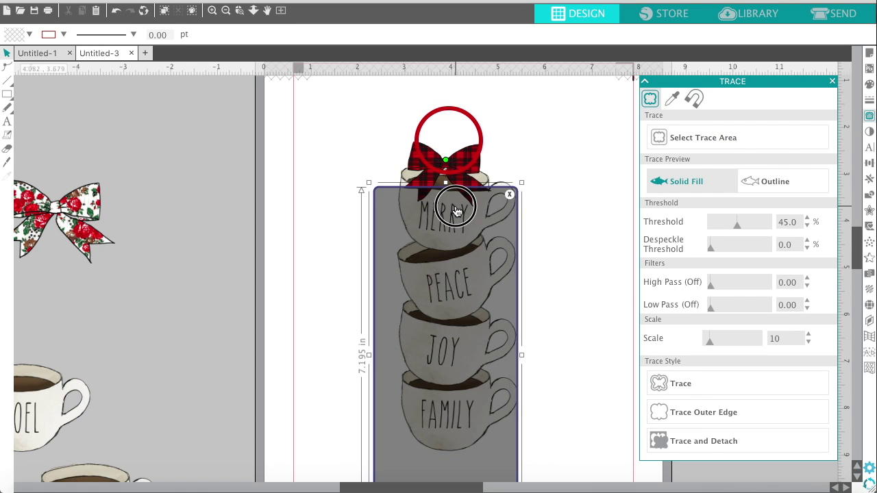
mouse_move(456, 183)
left_mouse_down()
mouse_move(414, 152)
mouse_move(392, 231)
mouse_move(386, 190)
left_mouse_up()
mouse_move(525, 384)
left_mouse_down()
mouse_move(526, 425)
mouse_move(524, 281)
mouse_move(537, 285)
left_mouse_up()
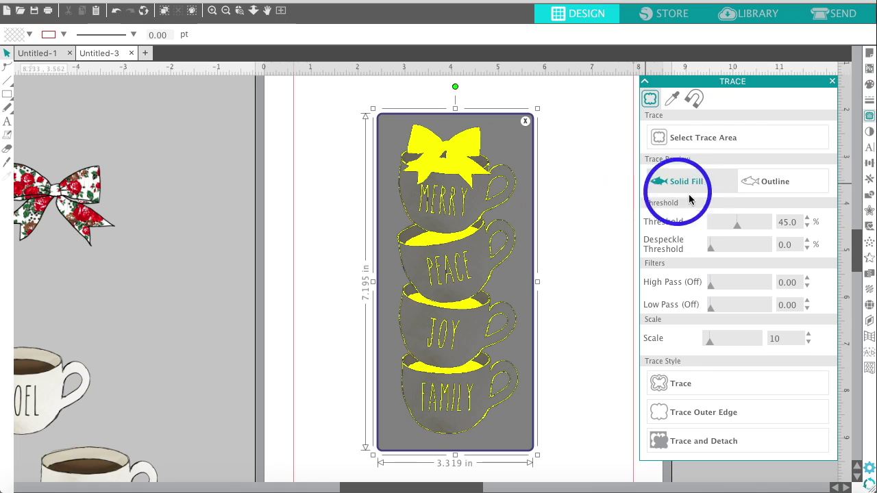
Step: Set the trace threshold to 98% and the low pass filter to 1.00, and trace the stack's outer edge
left_click_drag(736, 228, 798, 220)
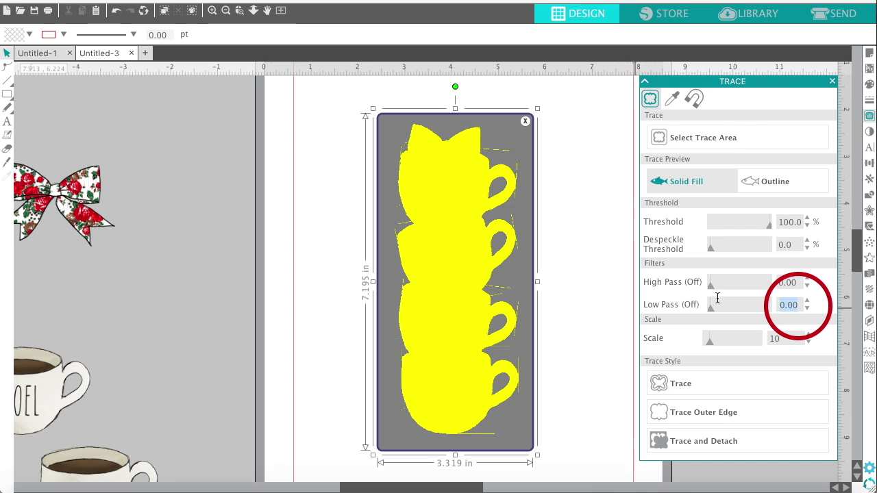
key("Return")
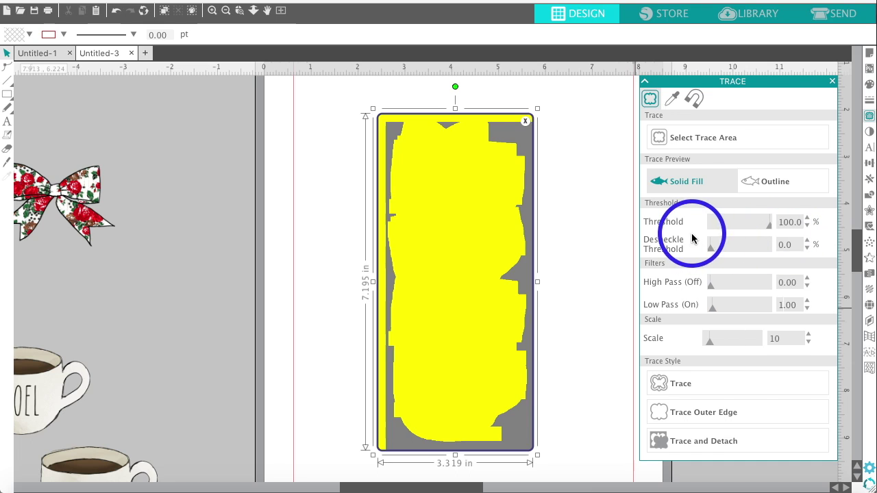
left_click(808, 226)
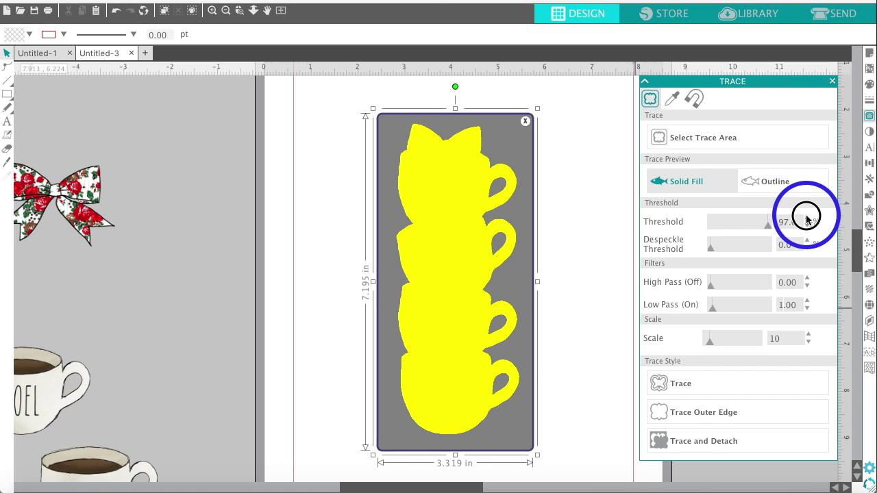
left_click(808, 218)
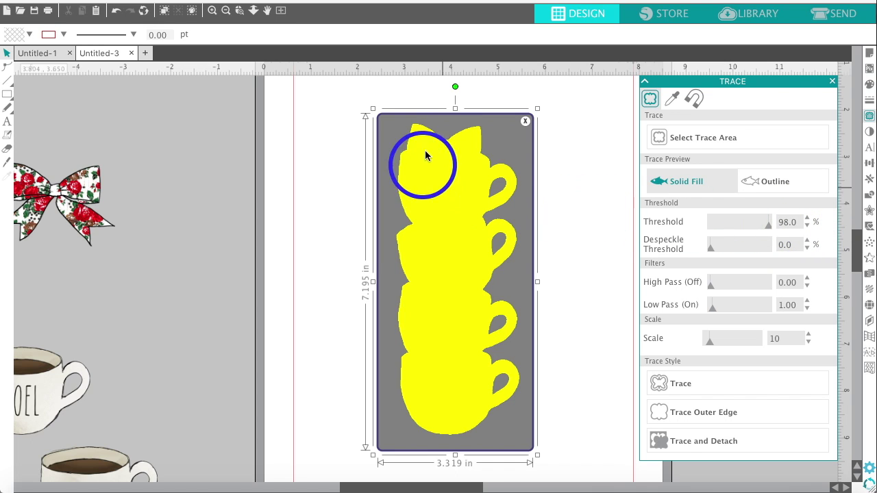
left_click(702, 412)
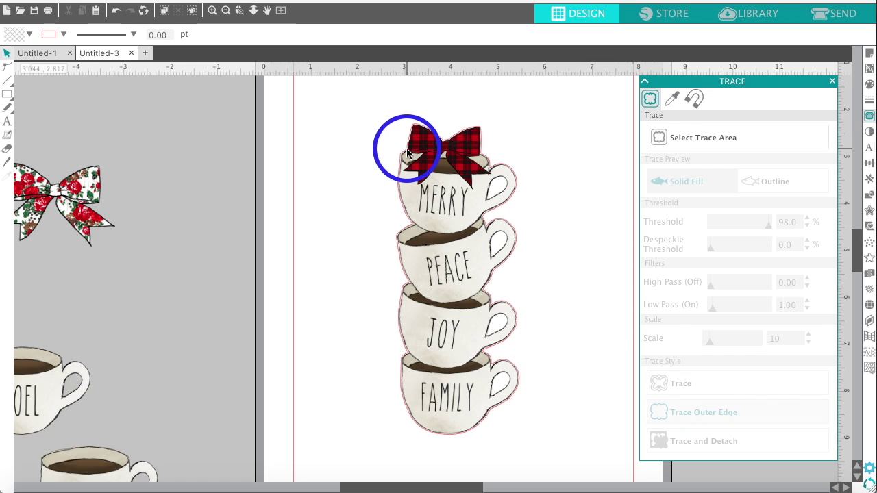
Step: Close the trace settings, open the line color options and examine the traced cut line around the mugs and bow up close
left_click(832, 83)
left_click(870, 101)
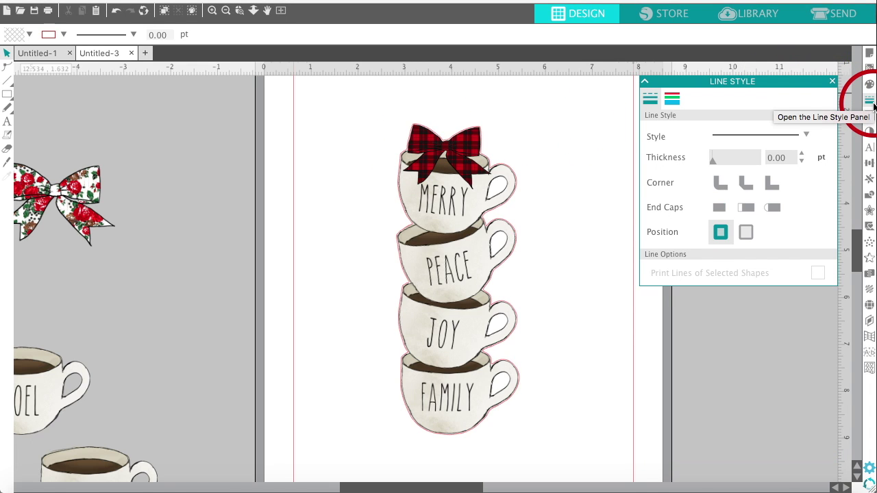
left_click(667, 96)
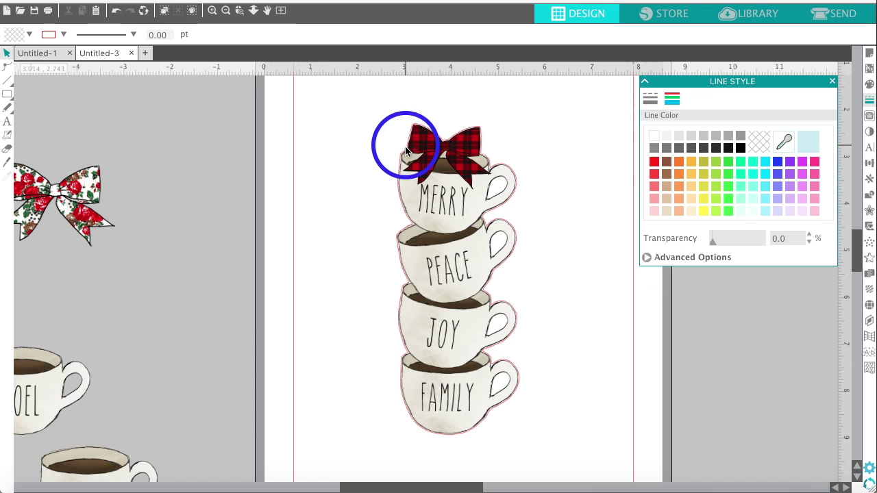
left_click(211, 11)
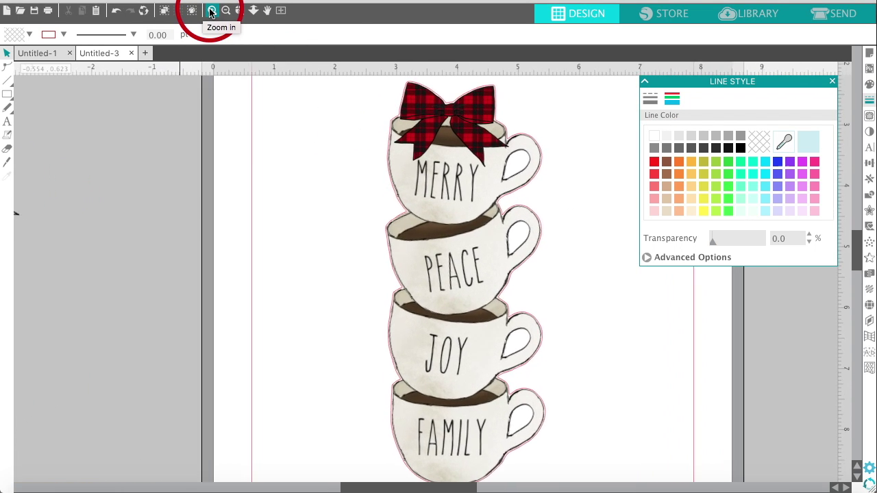
scroll(230, 334, "right", 5)
scroll(230, 334, "up", 5)
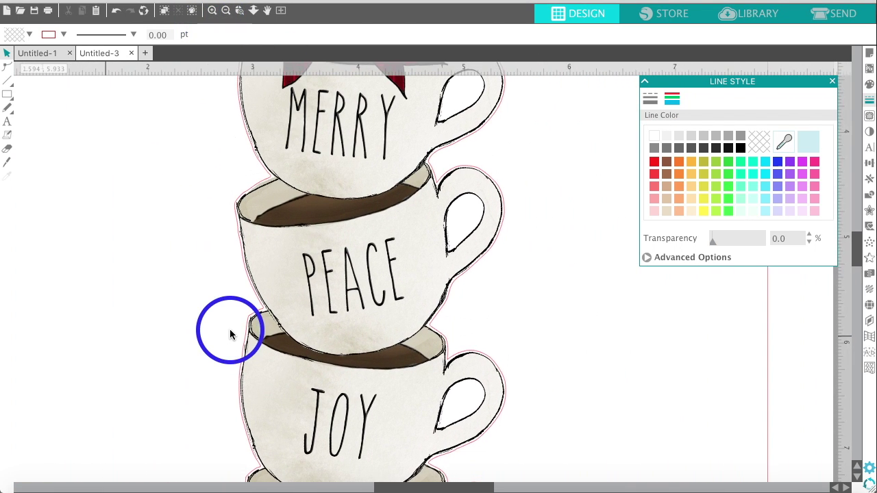
scroll(230, 334, "up", 3)
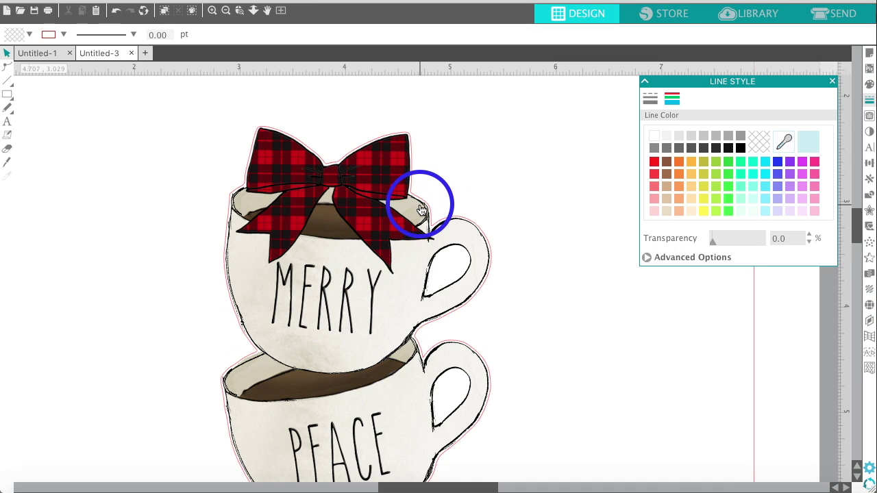
left_click(423, 202)
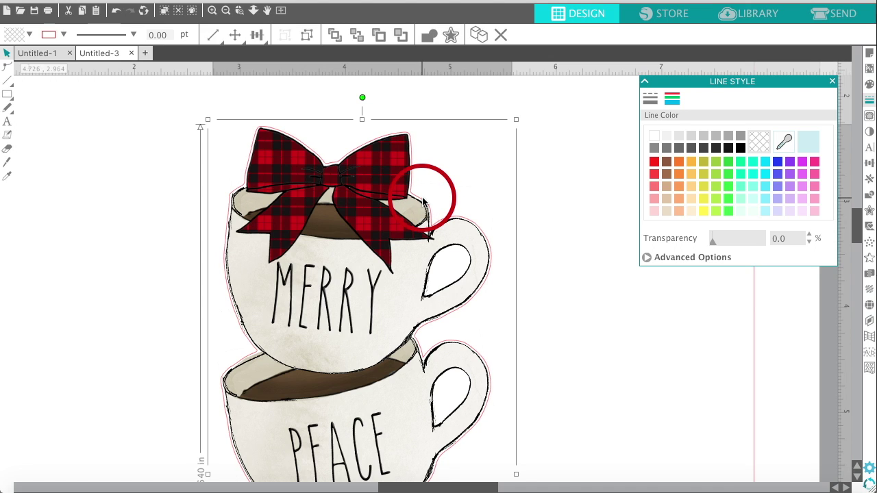
left_click(547, 218)
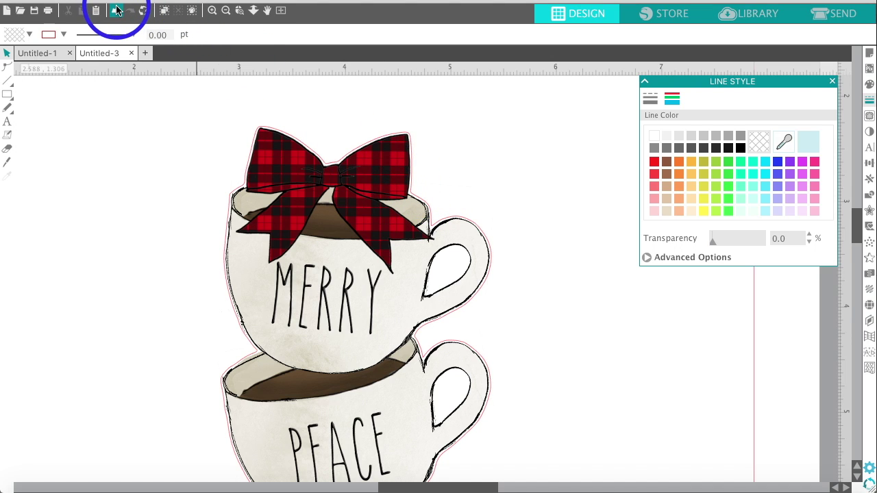
left_click(212, 10)
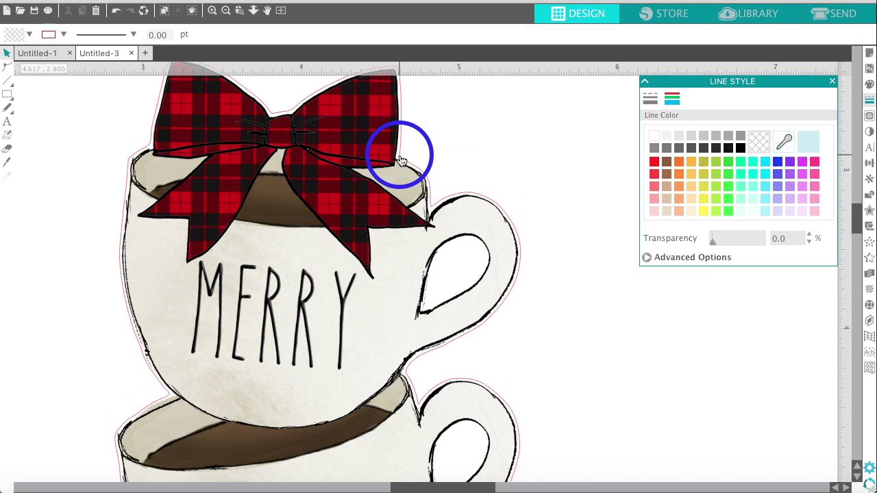
Step: Select the traced cut line around the mugs and bow and set its line color to blue
left_click(401, 160)
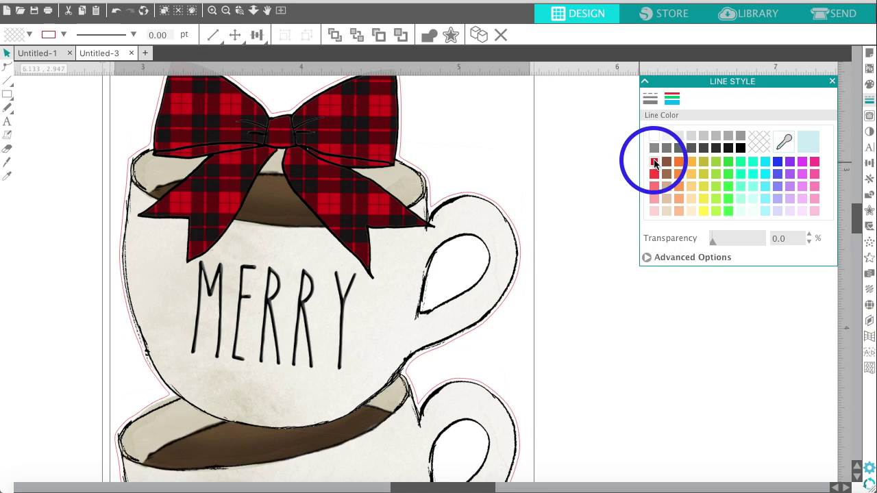
left_click(568, 182)
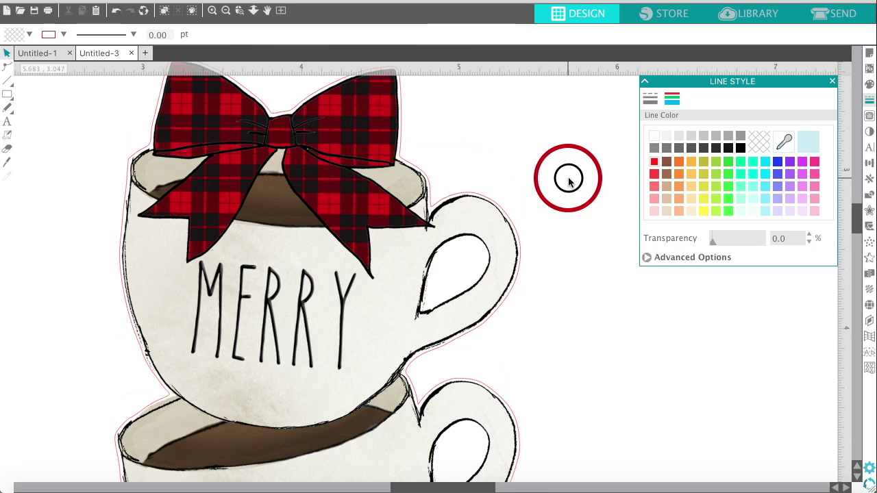
left_click(321, 173)
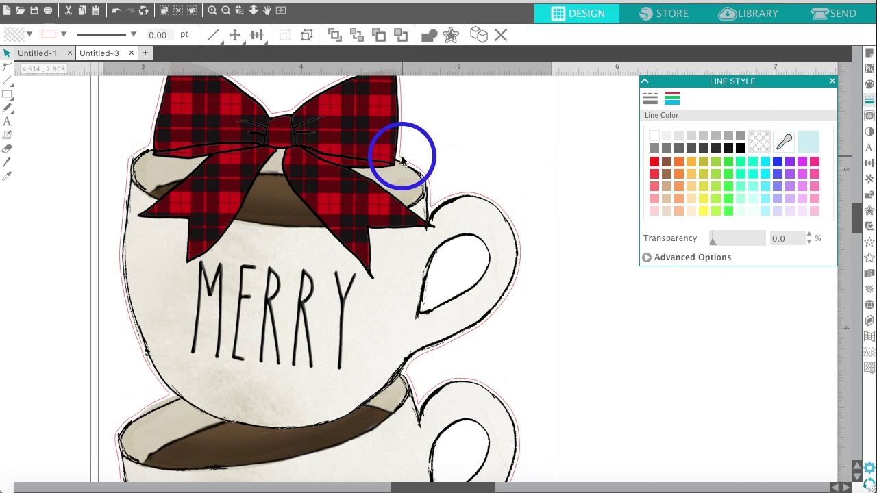
left_click(575, 176)
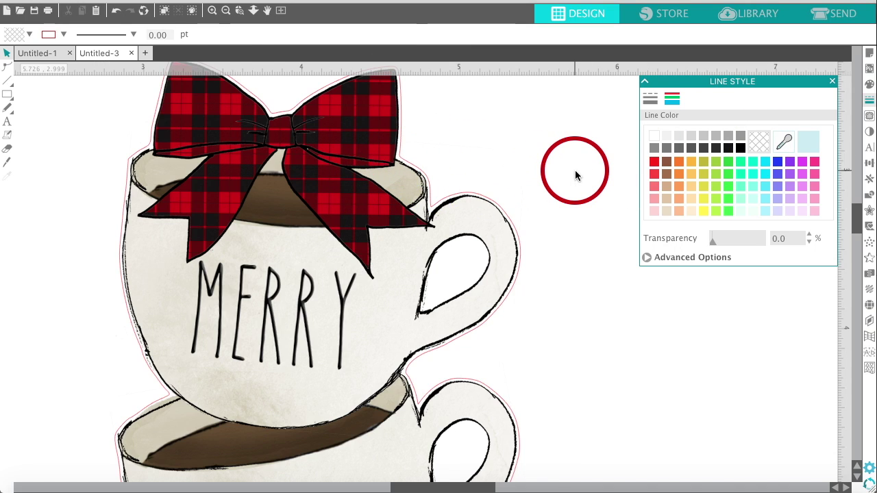
left_click(403, 159)
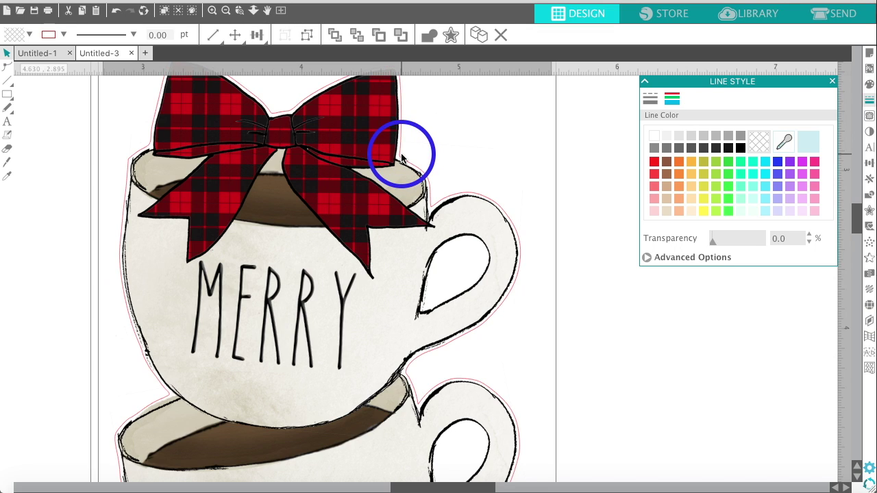
left_click(401, 158)
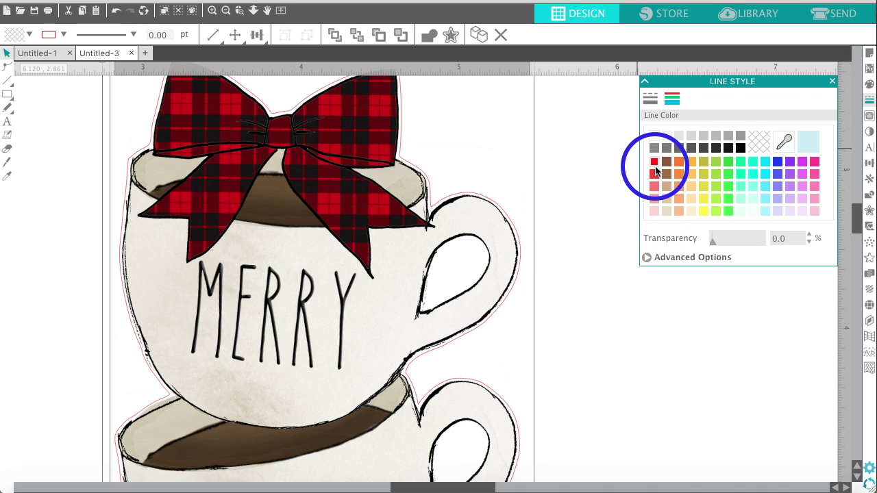
left_click(781, 165)
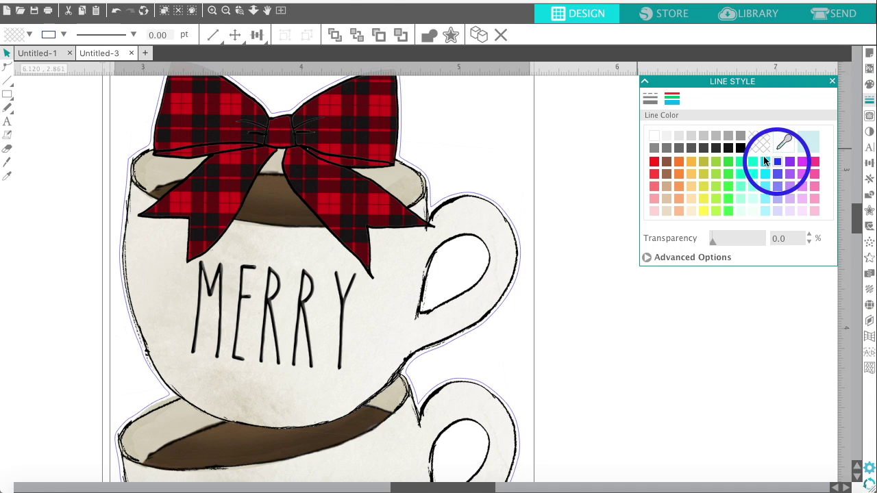
Step: Move the line color options away from the top of the workspace and open the offset options
left_click(226, 12)
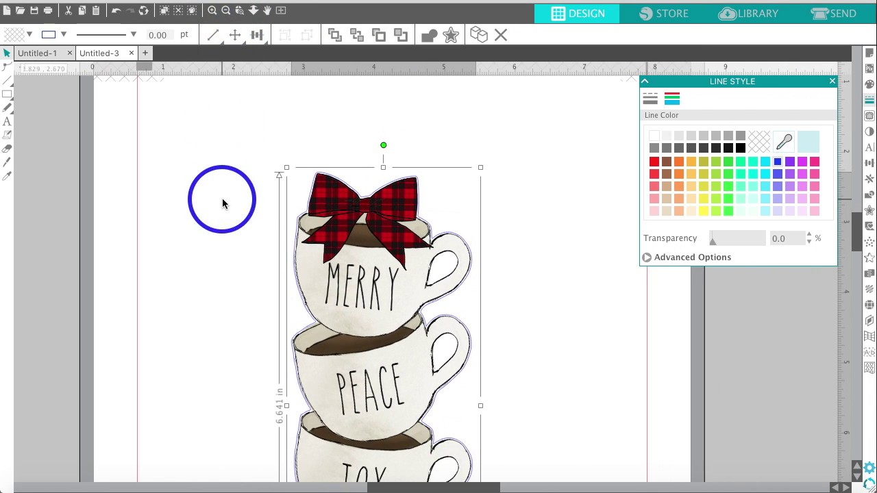
scroll(226, 199, "down", 2)
left_click(226, 11)
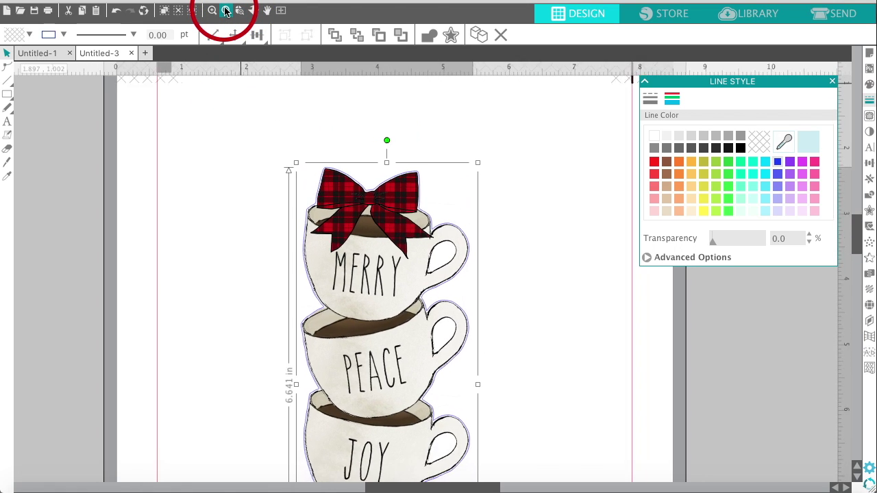
scroll(264, 247, "down", 1)
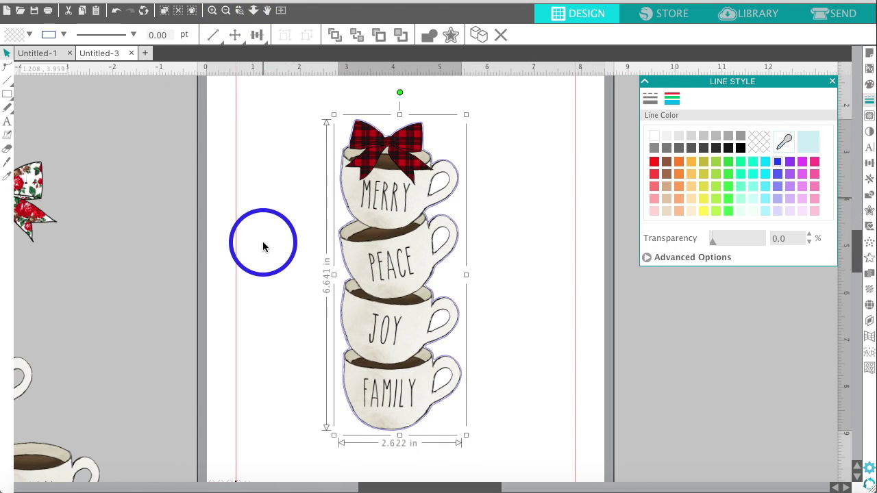
left_click(730, 83)
left_click_drag(730, 82, 625, 309)
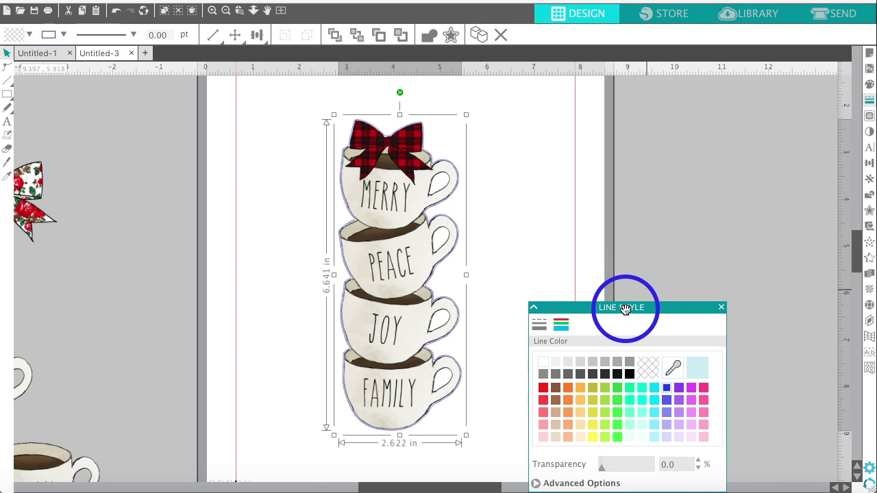
left_click(867, 214)
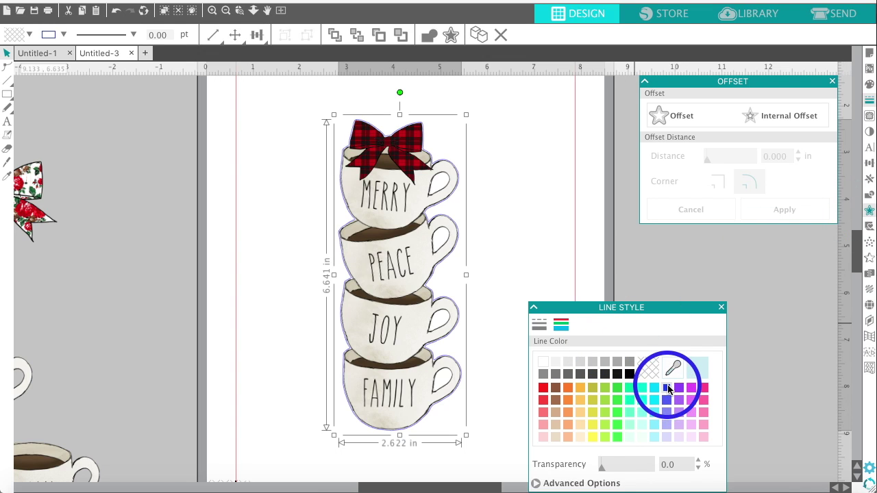
Step: Try a 0.125 in outward offset on the grouped mug artwork, undo it and clear the selection
left_click(648, 368)
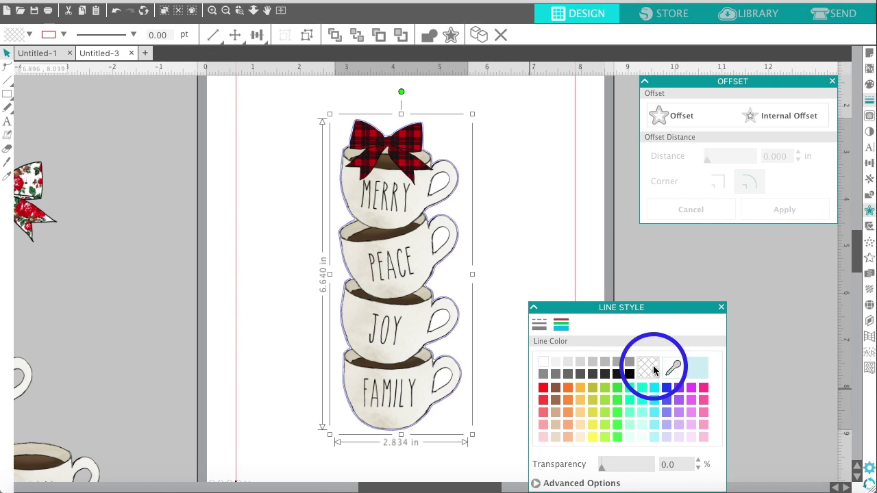
left_click(397, 203)
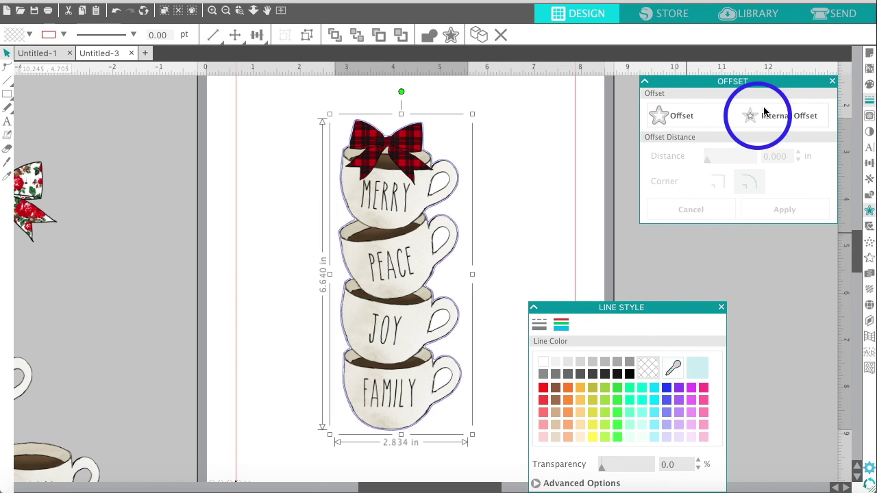
left_click(692, 117)
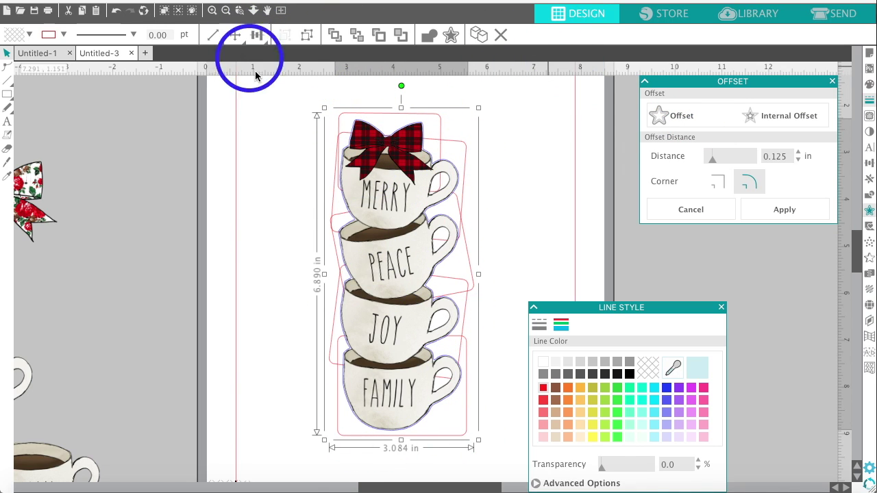
left_click(115, 12)
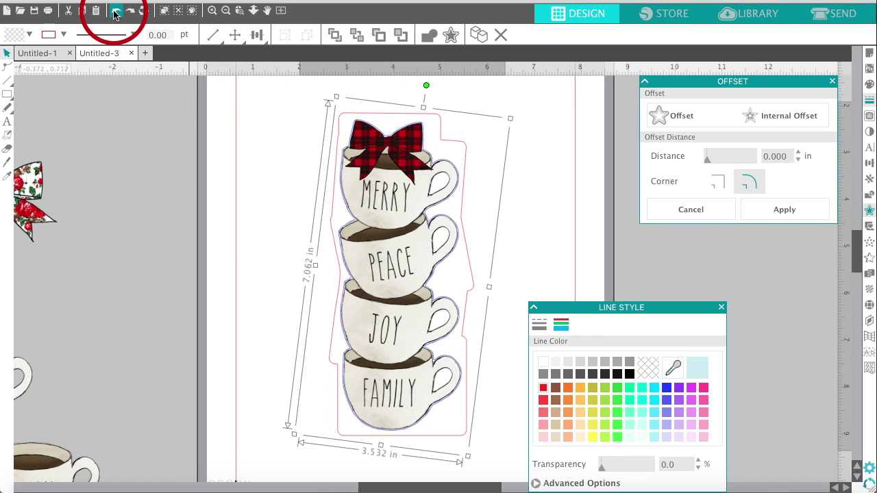
left_click(203, 171)
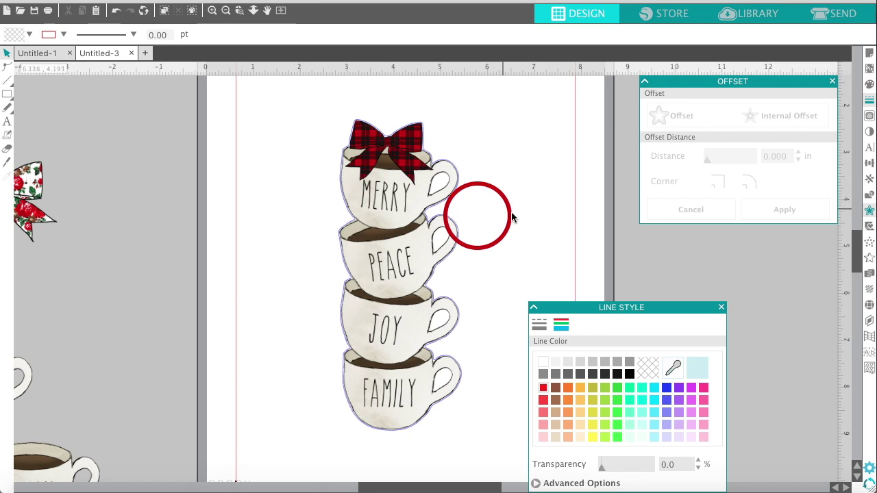
left_click_drag(508, 214, 529, 225)
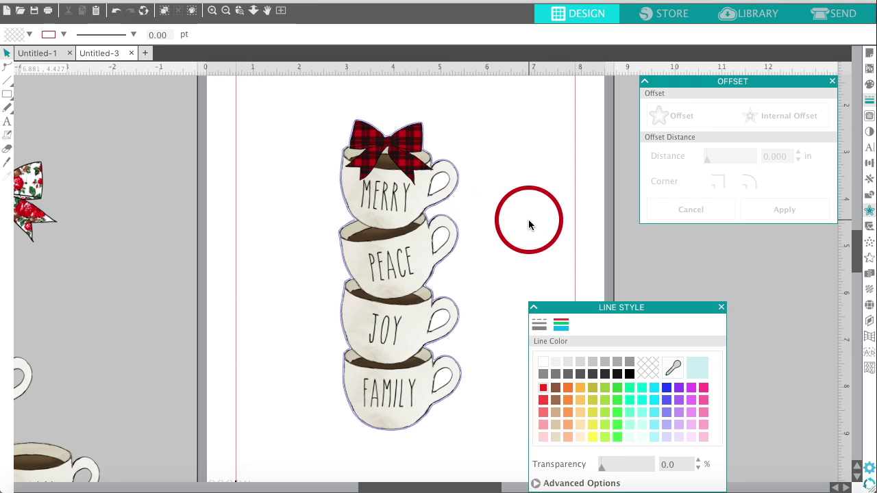
Step: Offset the blue cut line outward by 0.045 in with rounded corners and color the offset line red
left_click(403, 131)
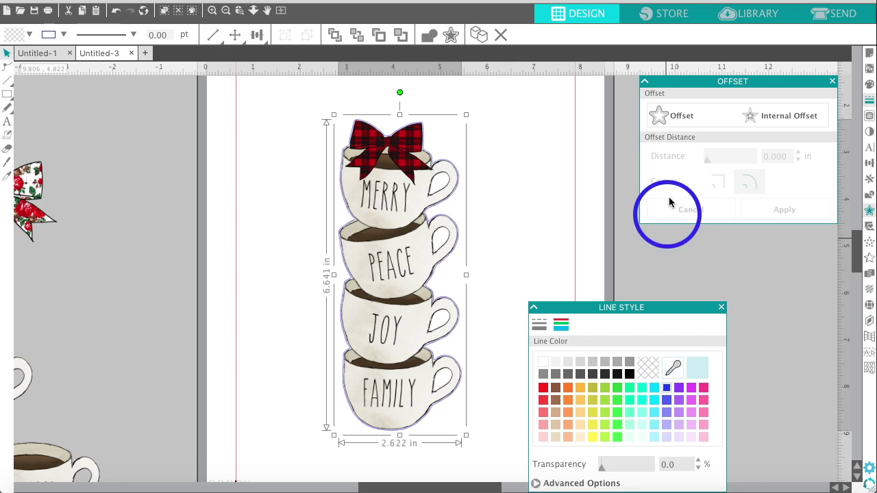
left_click(674, 114)
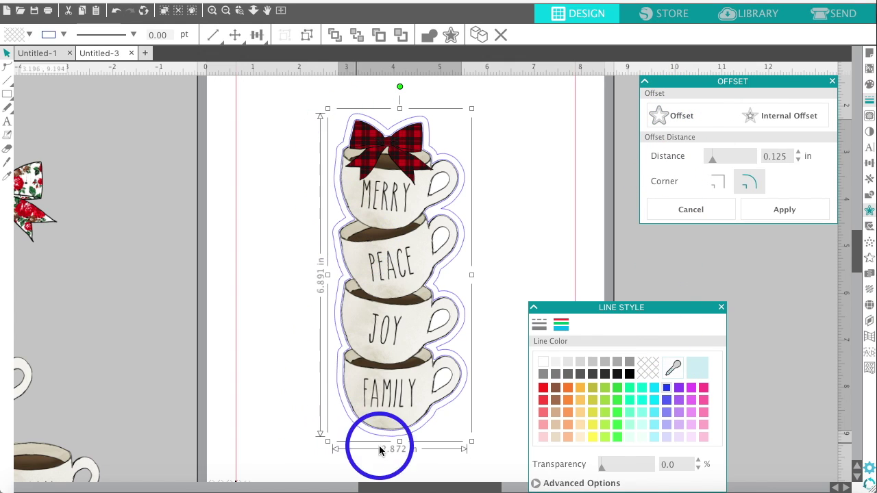
left_click(798, 161)
left_click(797, 161)
left_click(798, 160)
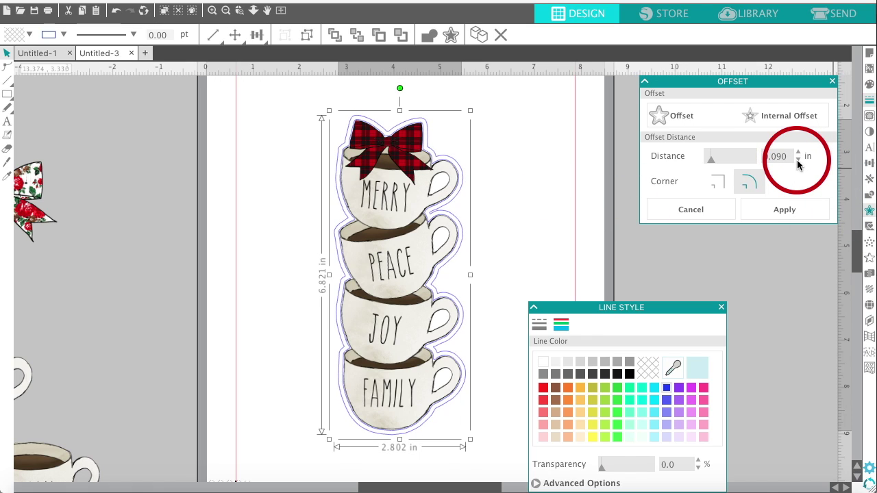
left_click(797, 161)
left_click(798, 160)
left_click(798, 160)
left_click(798, 160)
left_click(798, 160)
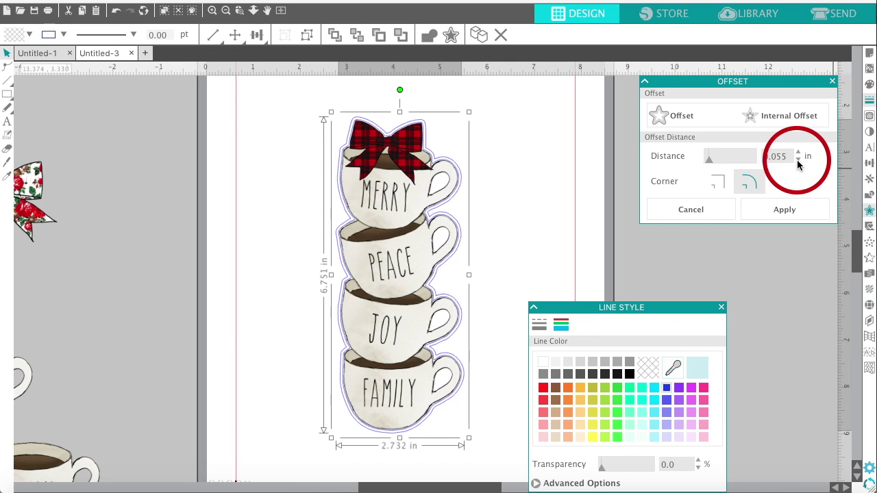
left_click(798, 160)
left_click(800, 155)
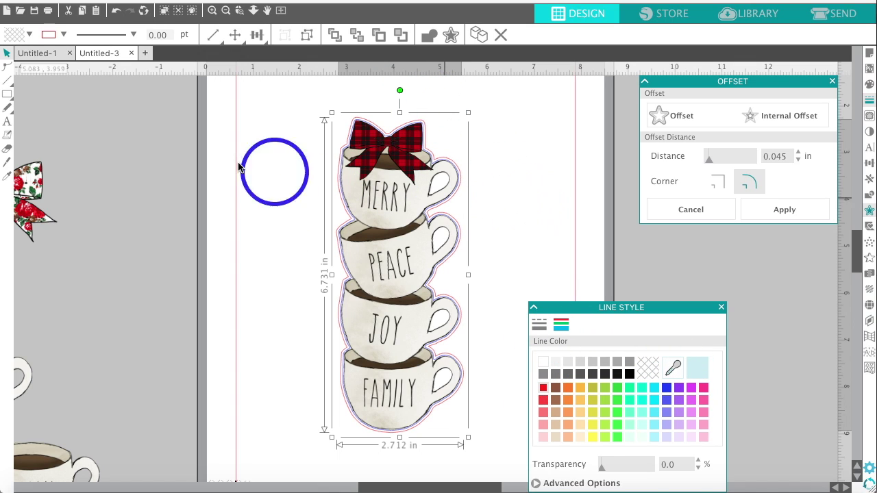
Step: Group the mug artwork, the blue traced line and the red offset line into one object
left_click(212, 157)
left_click_drag(278, 83, 510, 442)
right_click(390, 389)
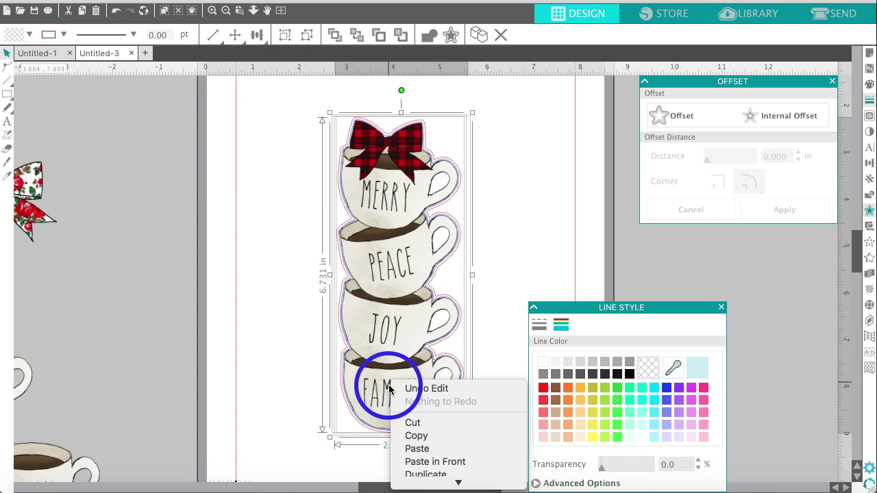
left_click(443, 449)
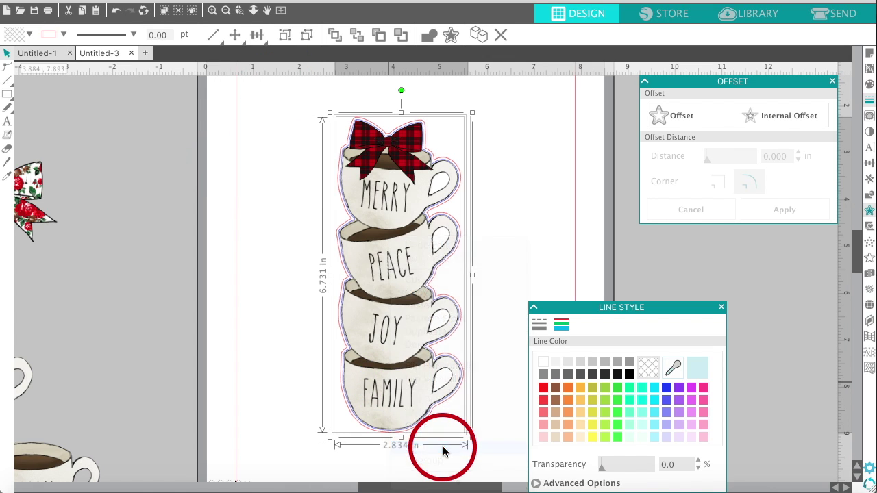
Step: Move the grouped mug stack to the upper-left corner inside the registration marks and place a duplicate upright beside it
left_click(226, 10)
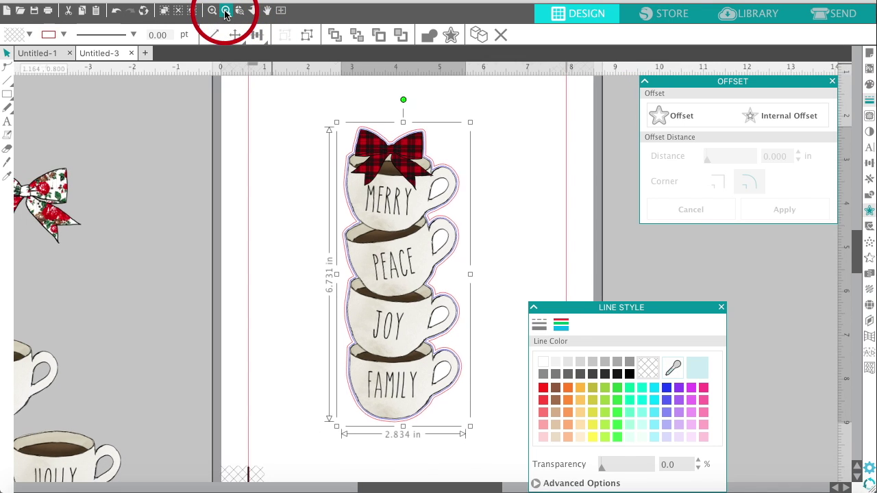
scroll(339, 180, "right", 5)
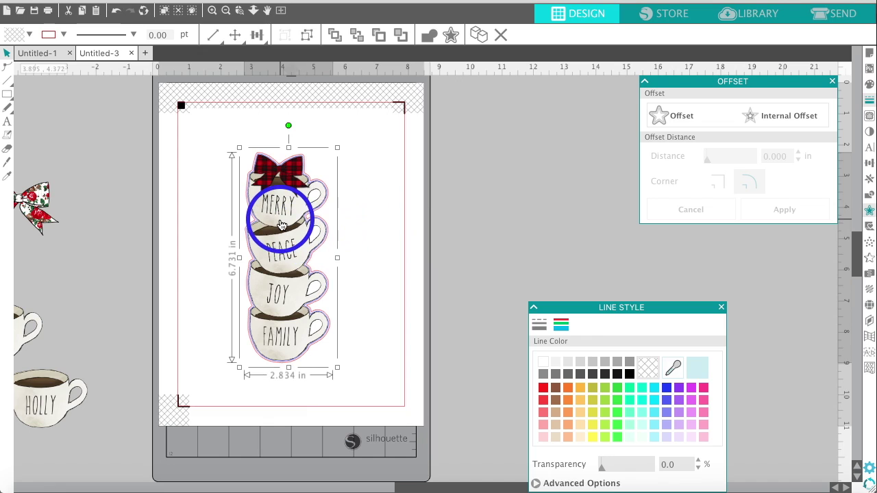
left_click_drag(279, 219, 225, 183)
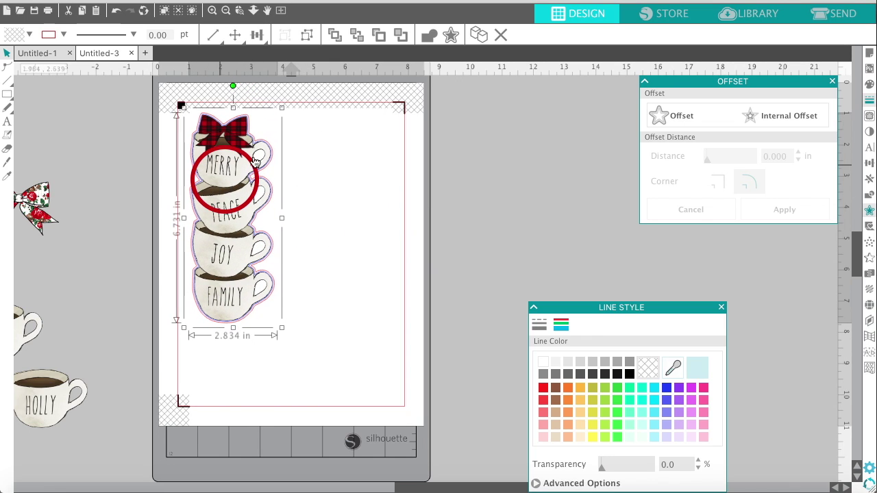
right_click(217, 196)
mouse_move(283, 481)
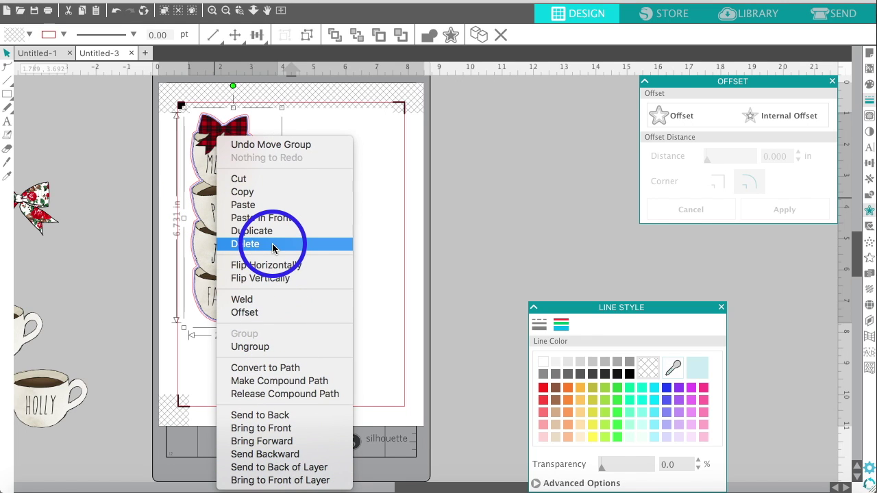
left_click(270, 232)
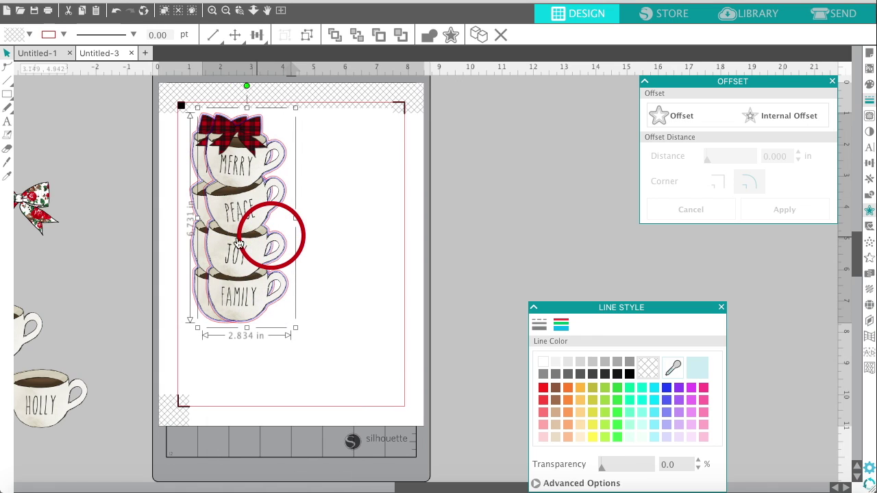
left_click_drag(226, 227, 315, 225)
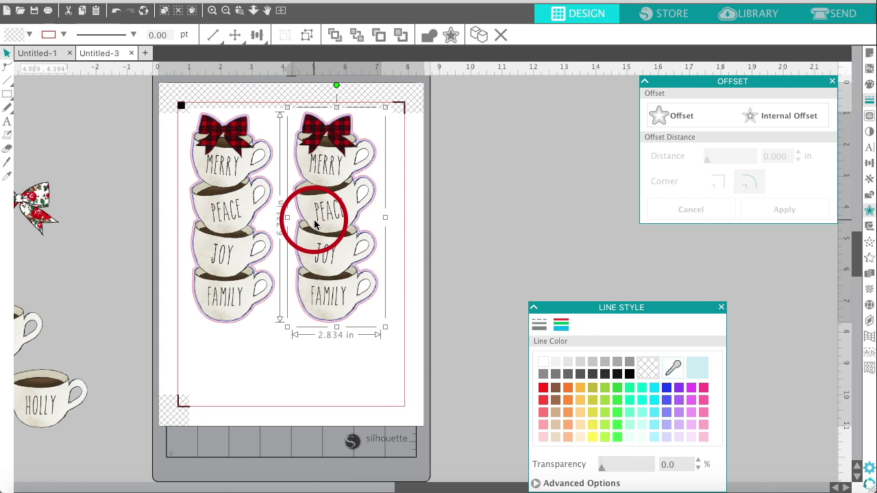
Step: Add a third copy of the stack rotated a quarter turn clockwise along the page's lower edge and fit both upright stacks above it
right_click(329, 238)
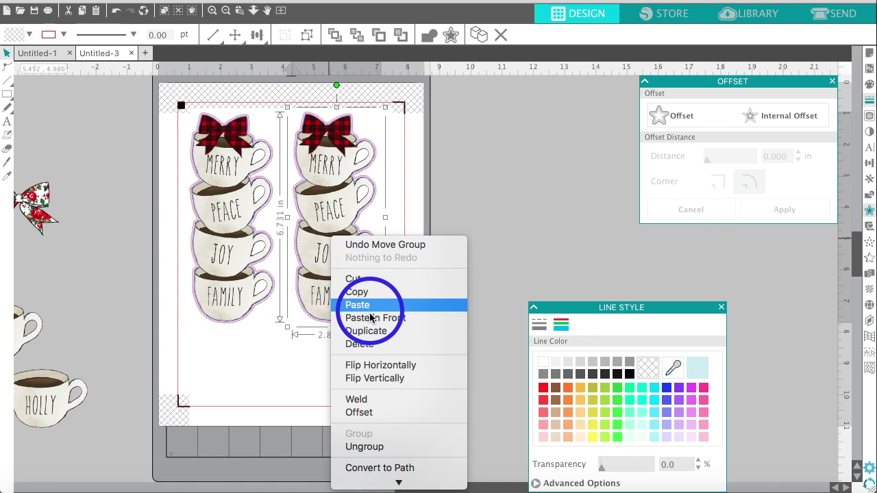
left_click(371, 332)
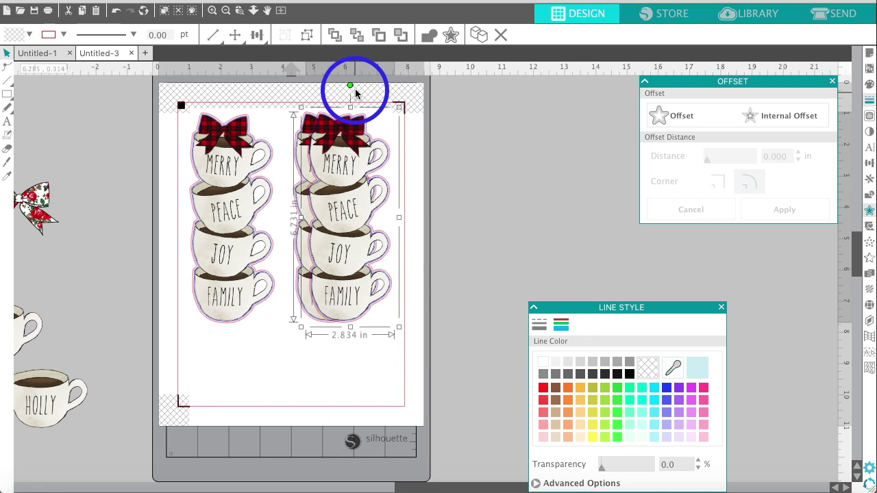
left_click_drag(350, 85, 458, 209)
left_click_drag(363, 211, 309, 365)
left_click_drag(231, 299, 229, 294)
left_click(322, 270)
left_click_drag(322, 270, 331, 263)
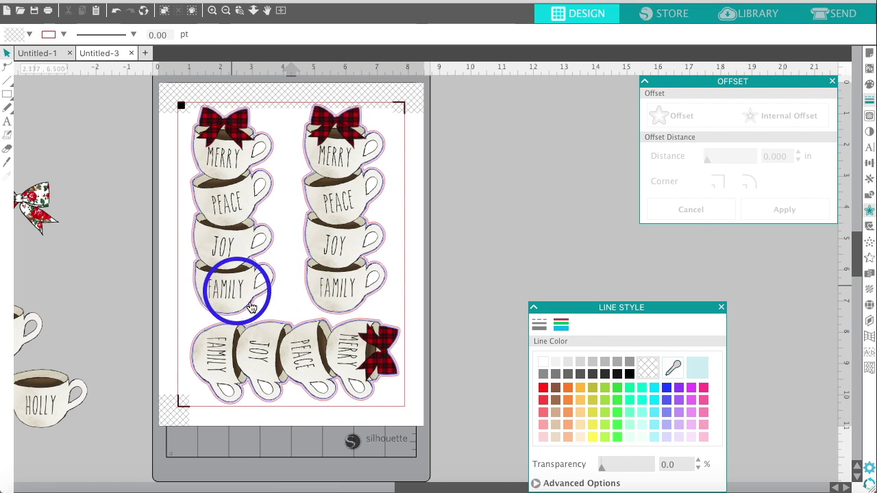
Step: Delete two of the three mug stacks and move the remaining one down into the left-middle of the page
left_click(319, 392)
key("Delete")
left_click_drag(315, 351, 327, 196)
left_click(314, 235)
key("Delete")
left_click_drag(313, 235, 240, 293)
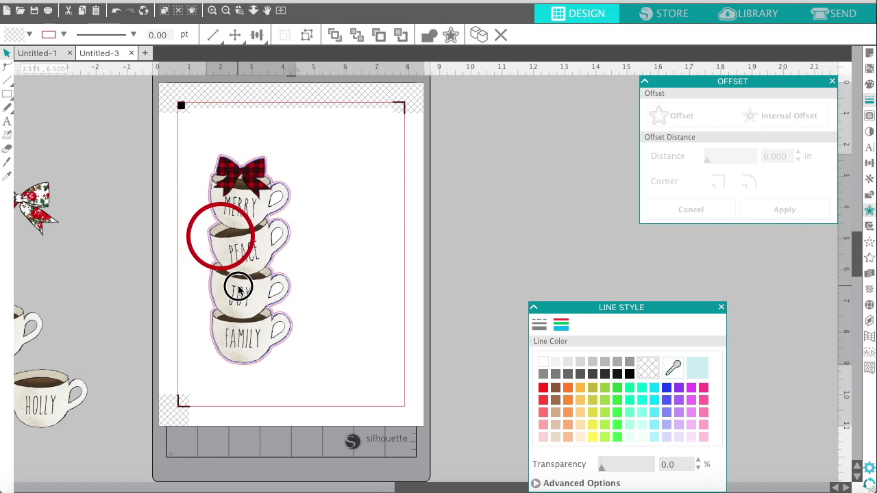
Step: Try resizing the mug stack by its side handles to about 2.18 by 4.27 in, and undo both changes
left_click(230, 326)
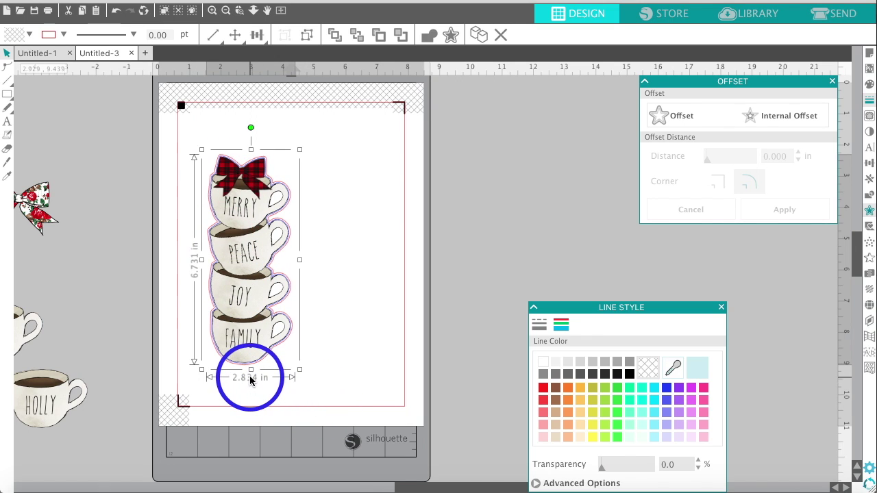
left_click_drag(251, 370, 251, 293)
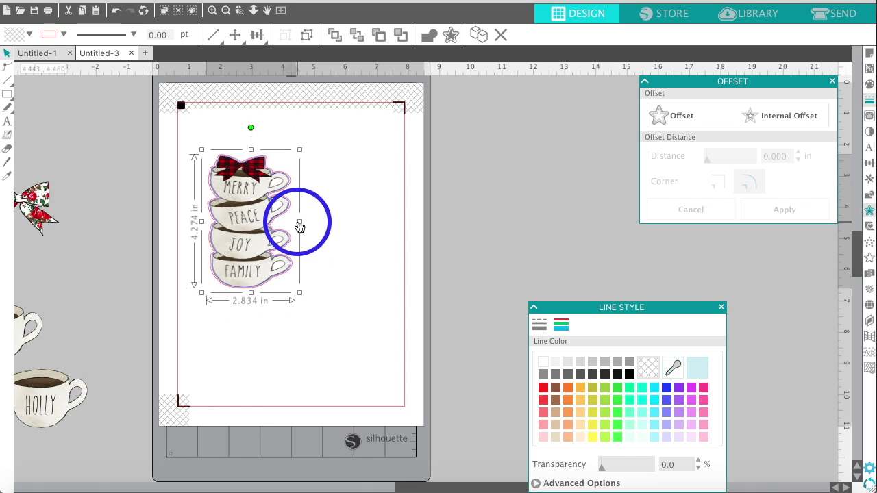
left_click_drag(301, 221, 280, 221)
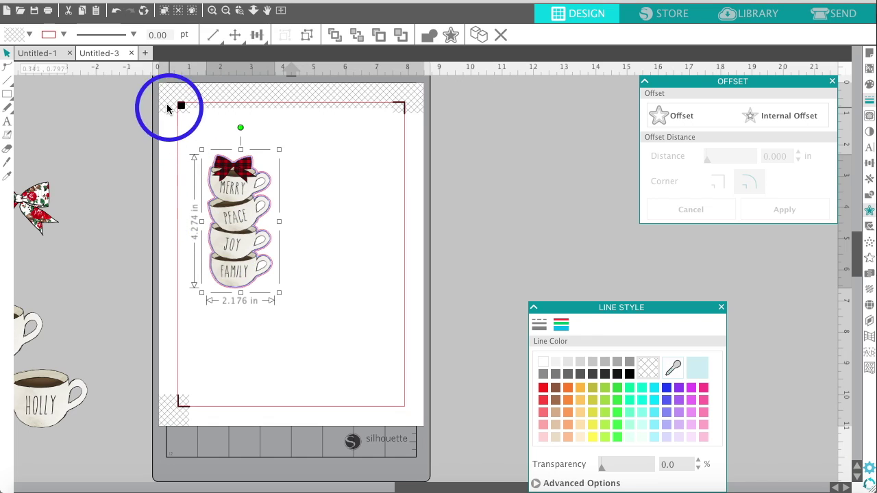
left_click(115, 12)
left_click(115, 12)
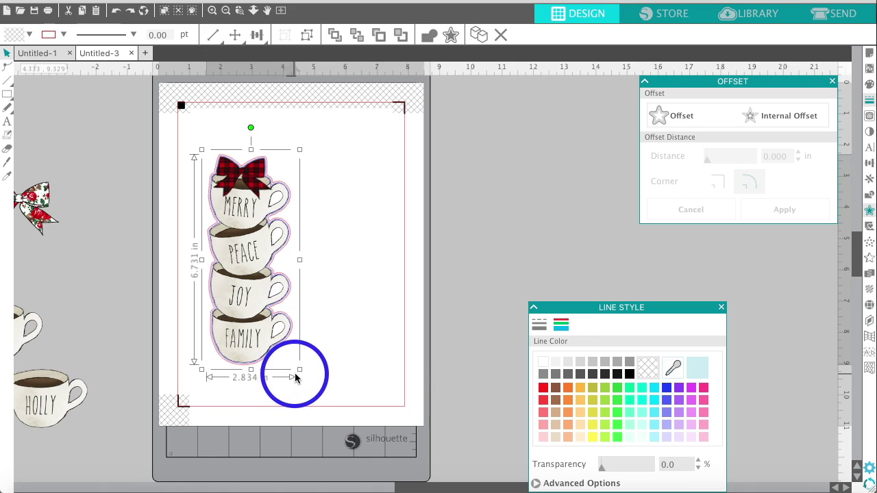
Step: Enlarge the mug stack proportionally from its corner to about 2.96 by 7.03 in and keep it selected
mouse_move(202, 150)
left_mouse_down()
mouse_move(243, 227)
mouse_move(196, 174)
mouse_move(187, 148)
left_mouse_up()
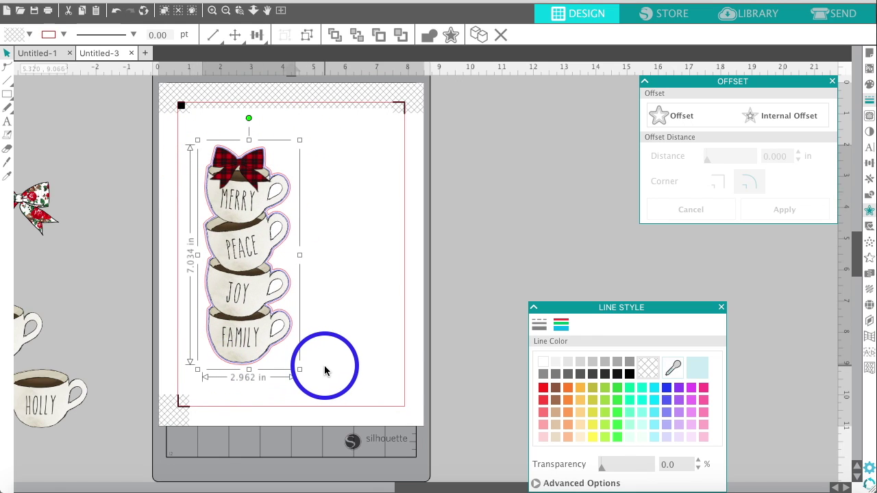
left_click(375, 353)
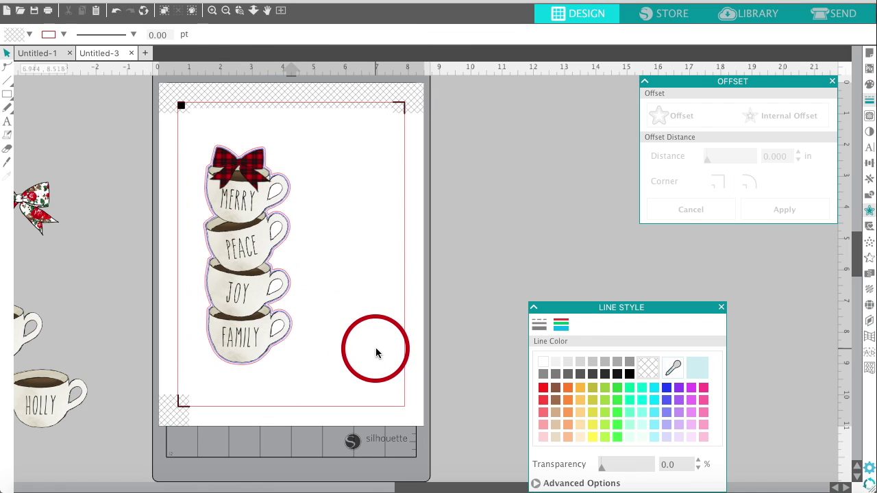
left_click(237, 269)
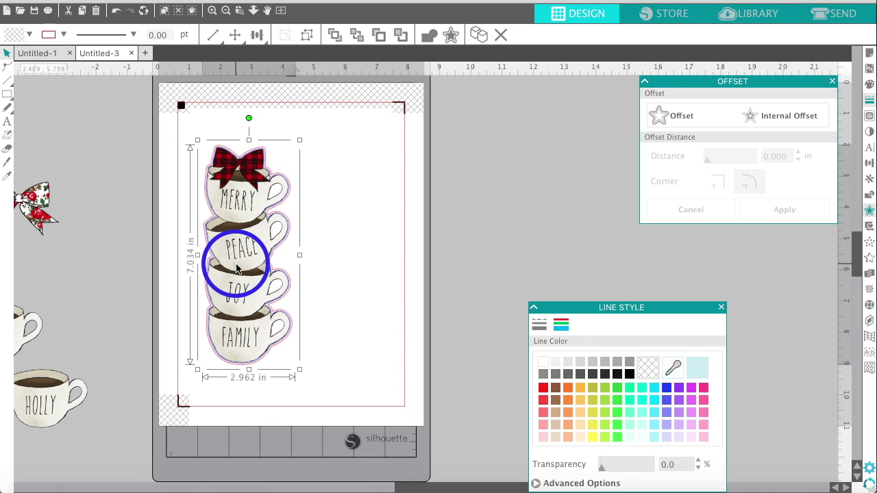
Step: Scale the mug stack to an exact height of 7.5 in with proportions locked, and undo the scaling
left_click(869, 169)
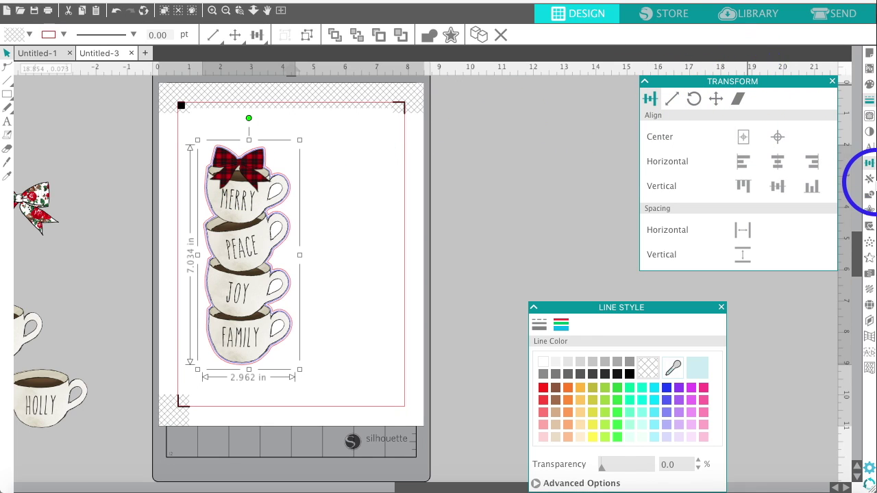
left_click(670, 100)
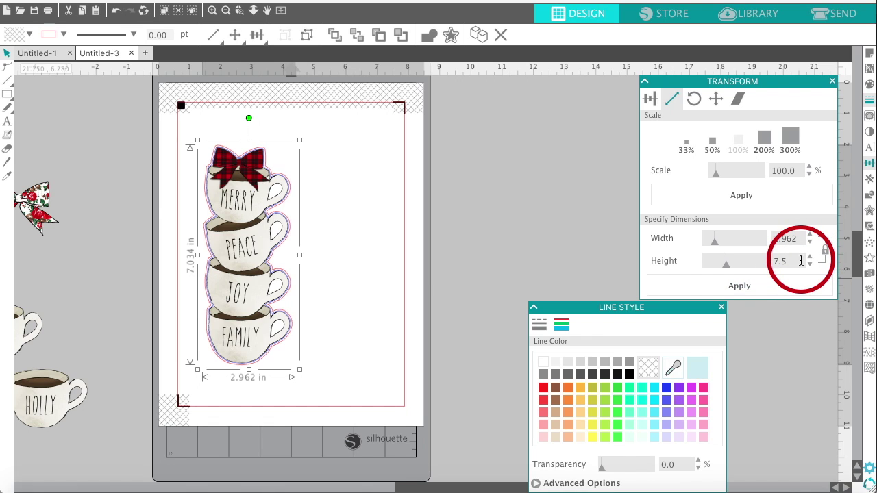
key("Return")
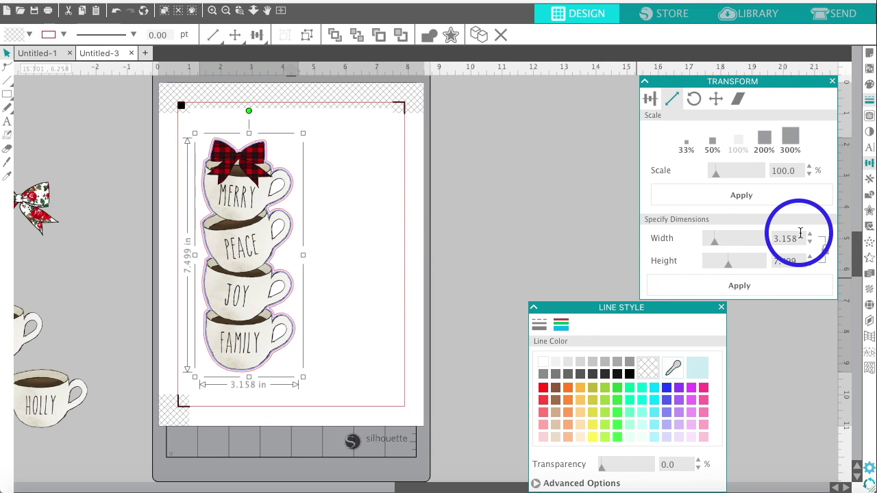
left_click(115, 12)
left_click(115, 12)
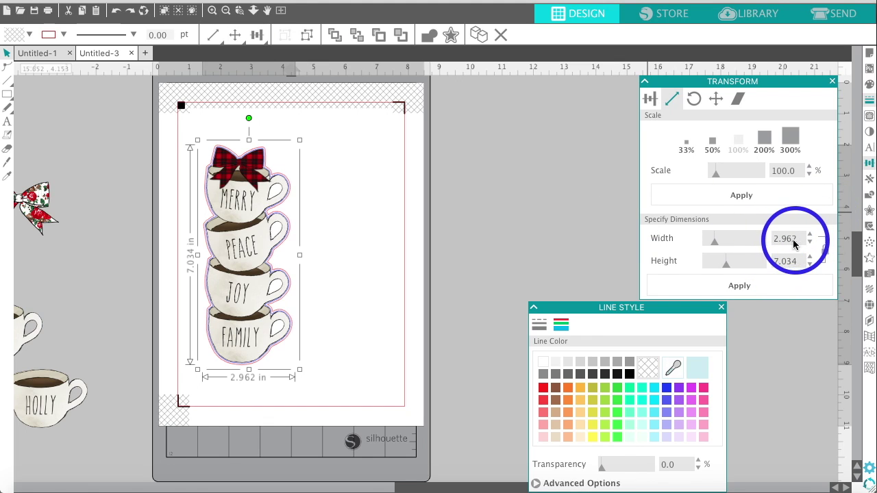
Step: Set the mug stack's height to 7.5 in with the proportions locked and apply it
left_click(803, 259)
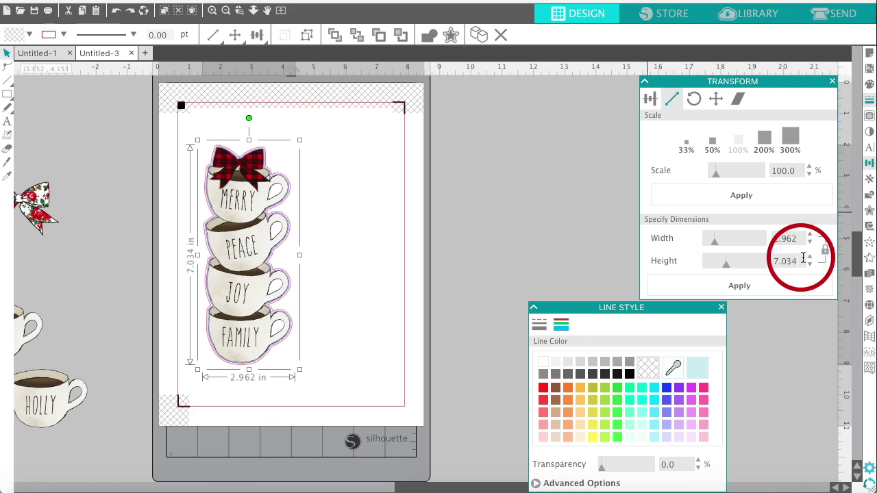
left_click_drag(800, 262, 731, 256)
type("7")
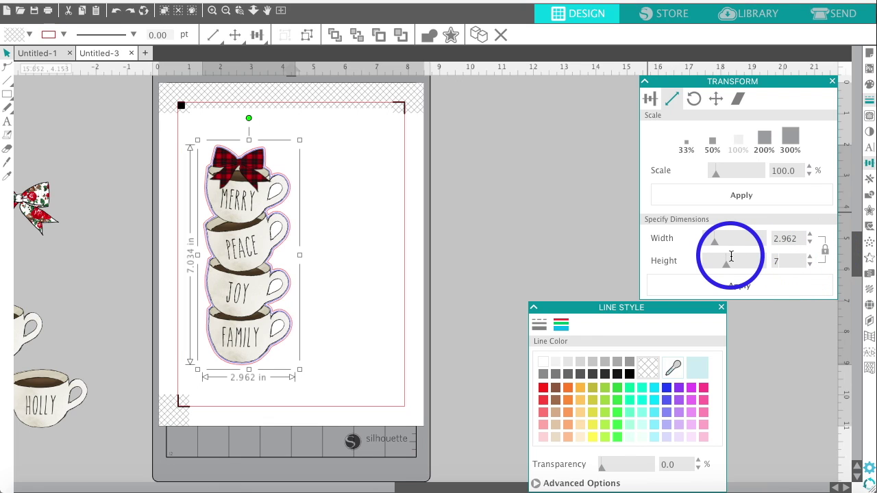
key("Return")
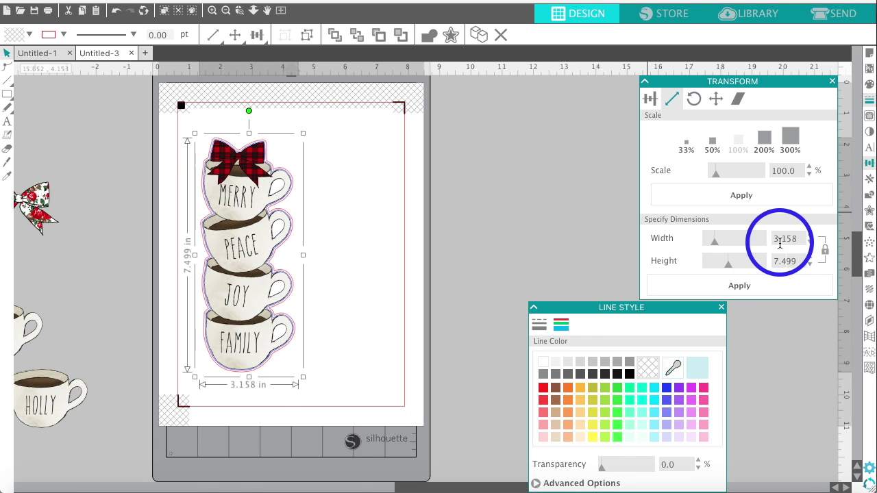
left_click(736, 286)
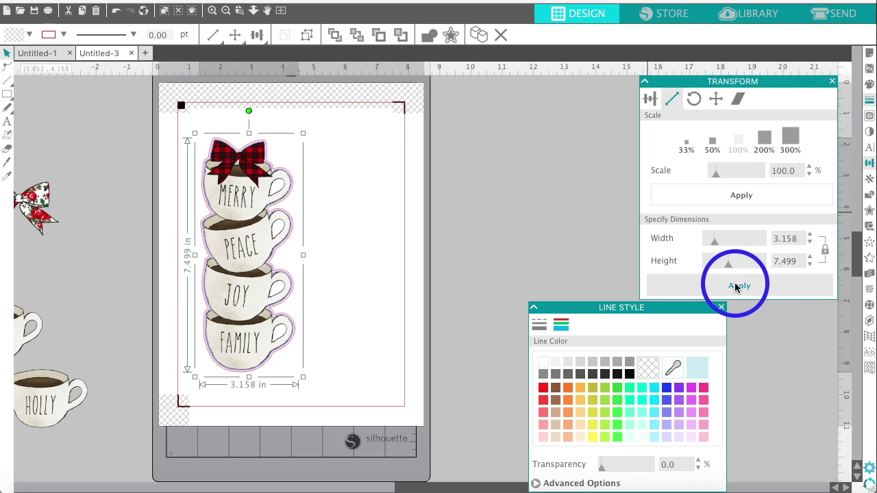
Step: Close the transform settings and move the mug stack up toward the upper-left corner inside the registration marks
left_click(833, 83)
left_click(580, 153)
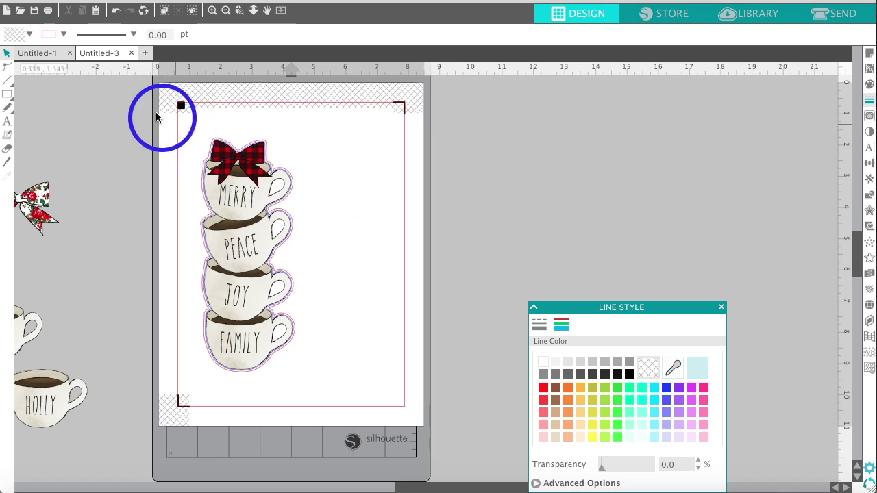
left_click_drag(232, 226, 227, 169)
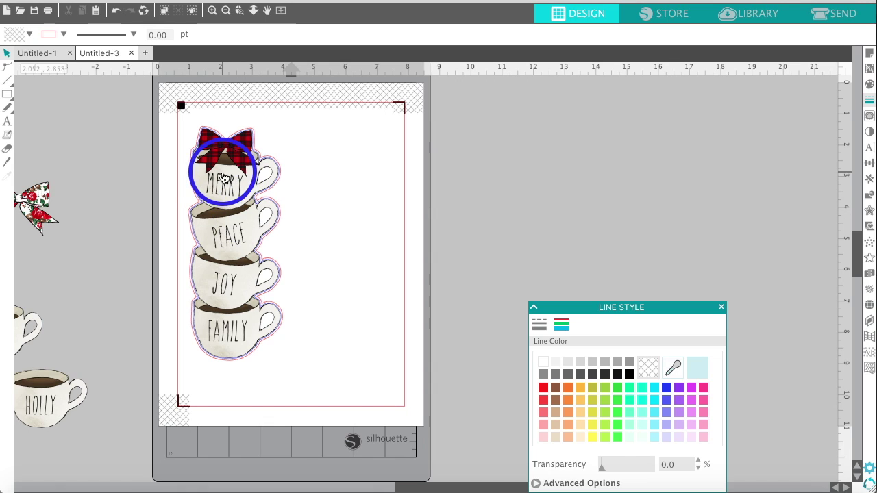
Step: Create a mirrored copy of the mug stack on its right side and shift the copy slightly upward
left_click(240, 272)
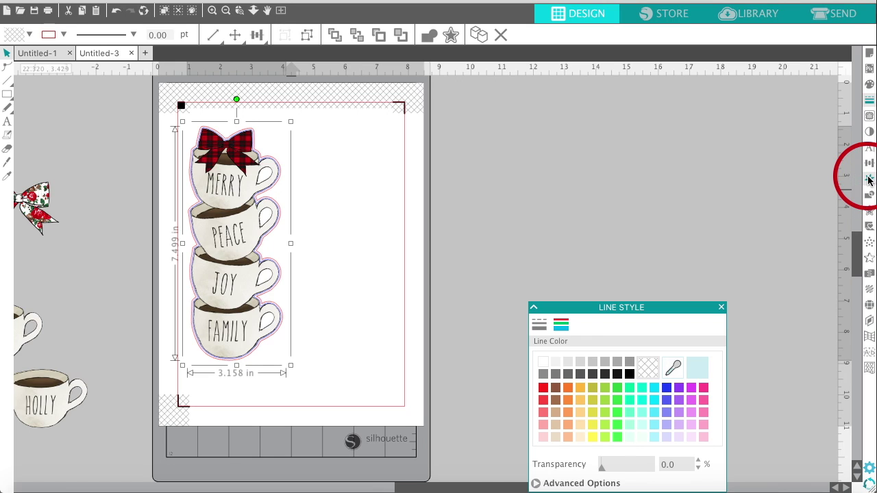
left_click(869, 180)
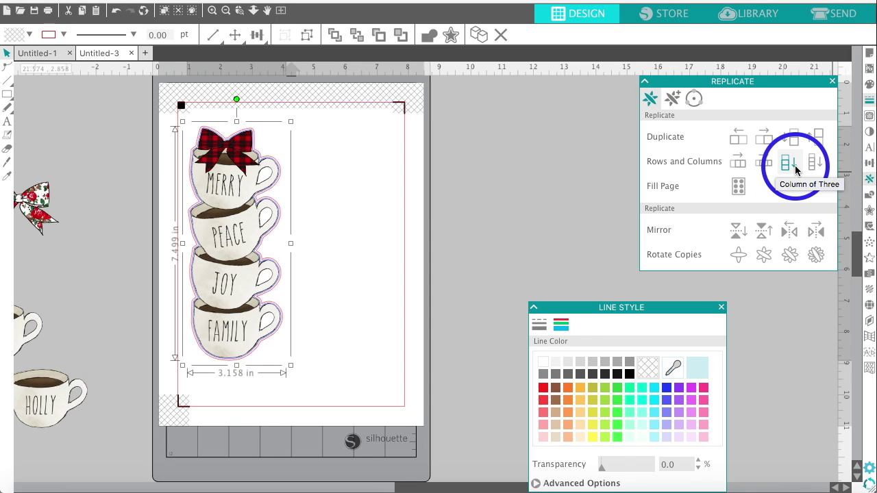
left_click(815, 232)
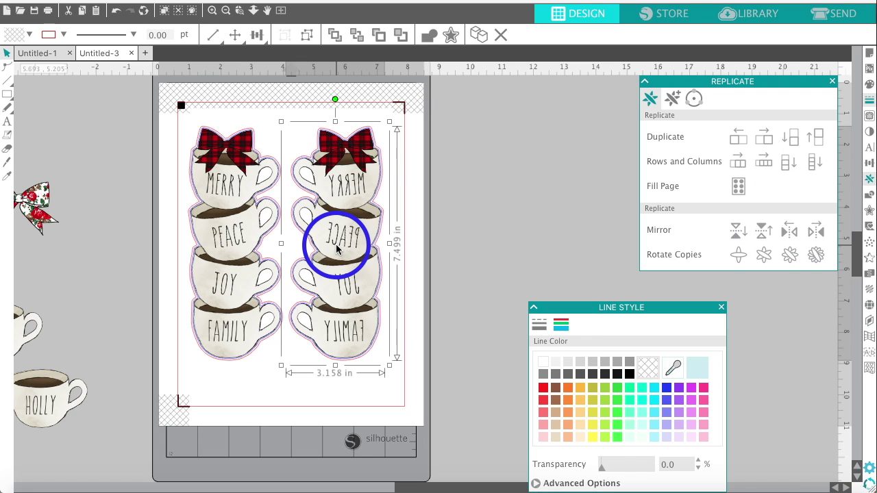
left_click_drag(341, 224, 342, 212)
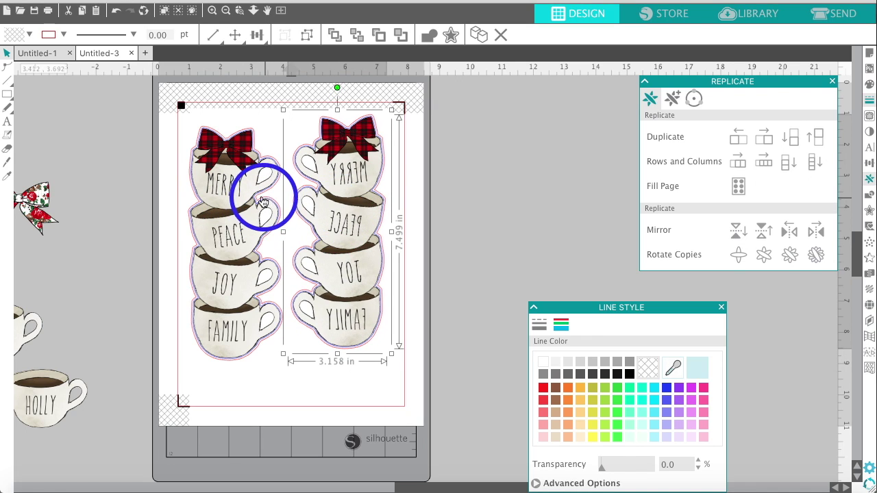
Step: Move the original mug stack up to the cut border's upper edge and delete the mirrored copy
left_click_drag(231, 181, 231, 164)
left_click_drag(335, 200, 336, 200)
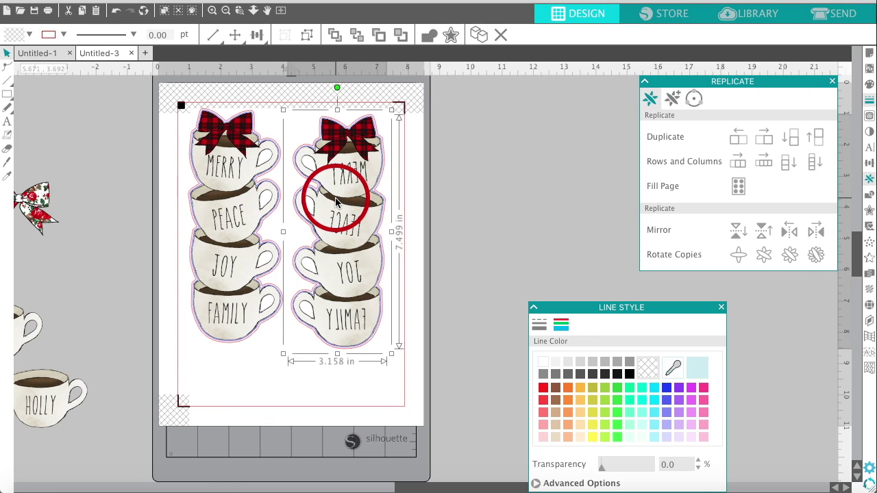
key("Delete")
Step: Duplicate the remaining mug stack and place the copy upright beside the original, level with it
left_click(237, 204)
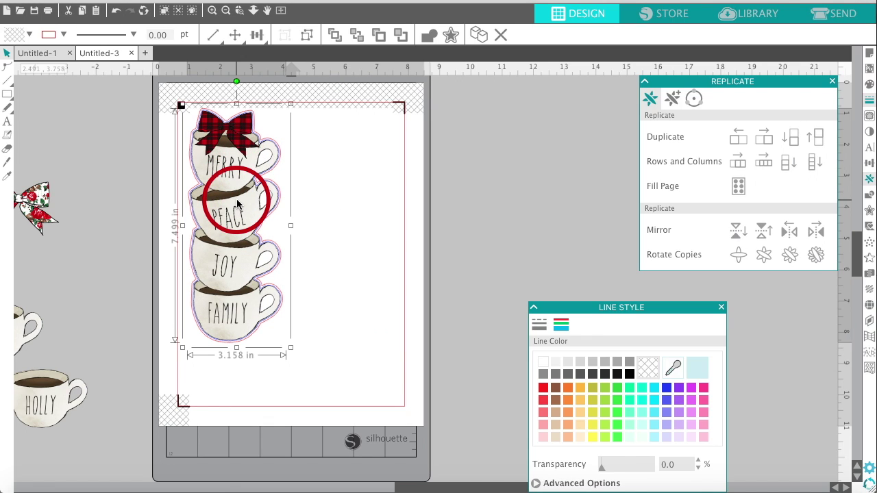
key("ctrl+d")
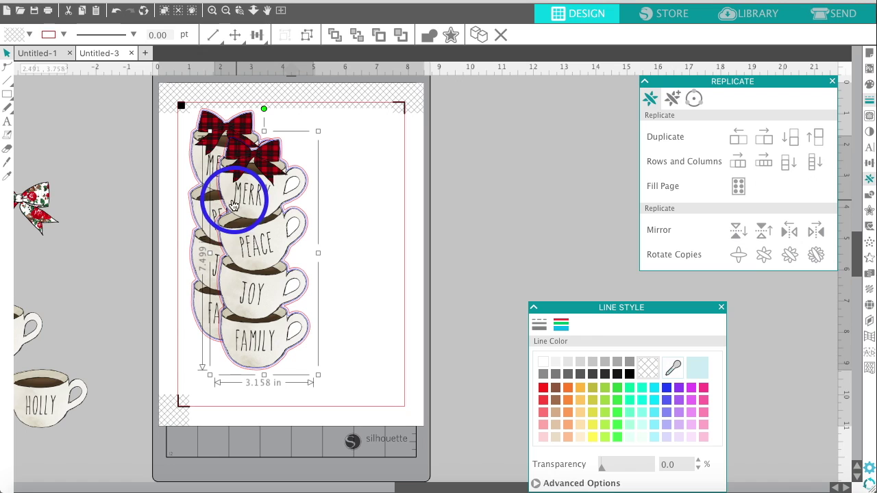
left_click_drag(235, 200, 326, 173)
Step: Duplicate the original stack again, rotate this copy a quarter turn clockwise and move it to the page's lower edge
left_click(235, 193)
key("ctrl+d")
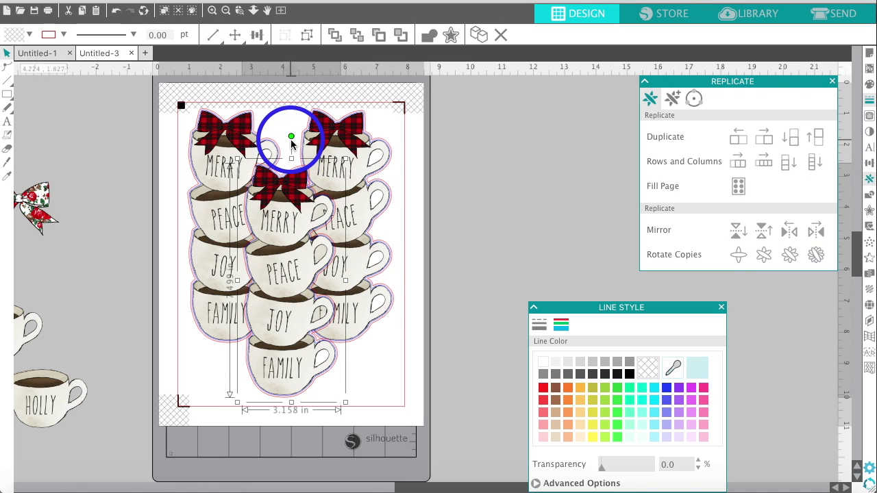
left_click_drag(291, 138, 433, 281)
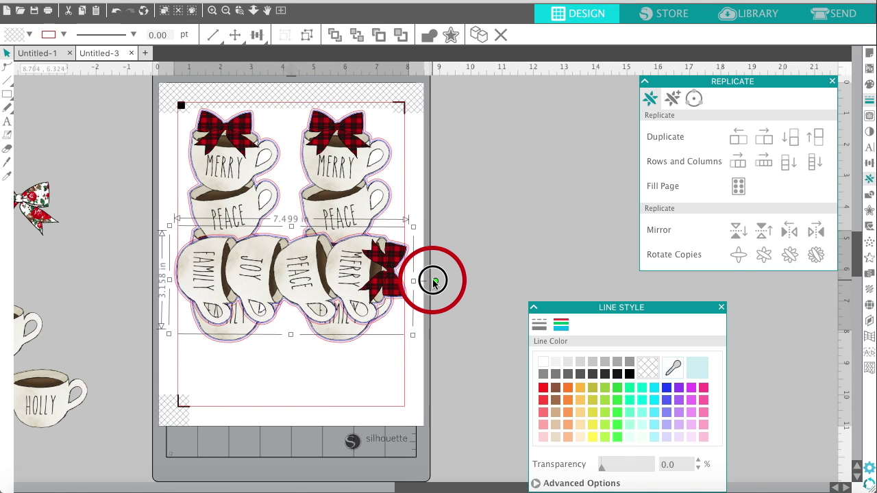
left_click_drag(361, 281, 368, 367)
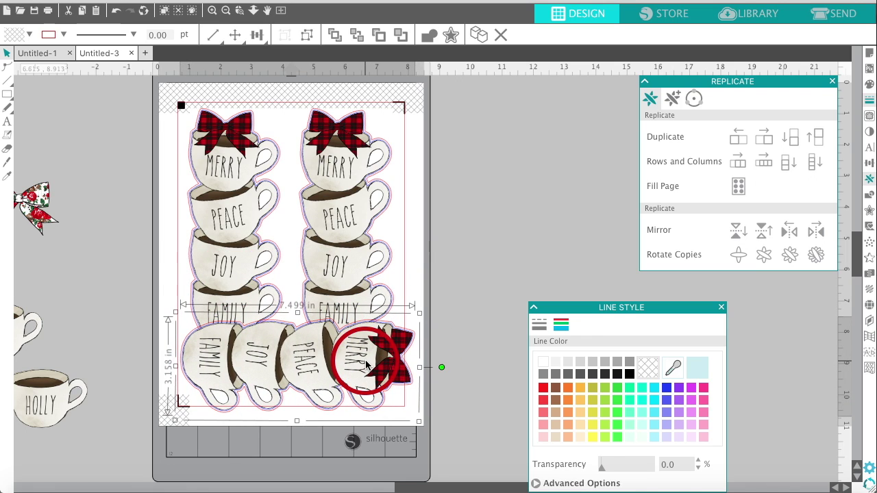
Step: Shrink the rotated stack to fit below the upright stacks inside the cut border, and nudge both upright stacks up
left_click(411, 431)
left_click_drag(409, 406, 361, 395)
left_click_drag(323, 350, 339, 359)
left_click(337, 259)
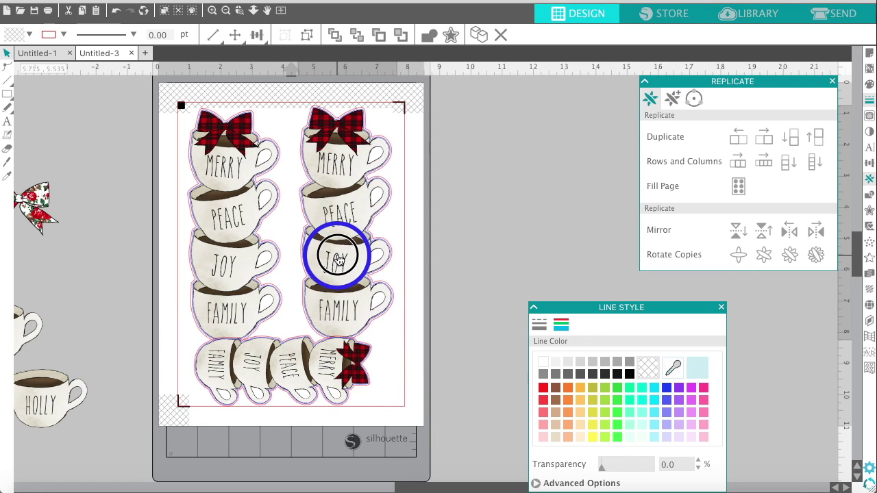
left_click(309, 362)
left_click_drag(374, 415, 354, 404)
left_click(291, 364)
left_click_drag(290, 363, 305, 369)
left_click(218, 273)
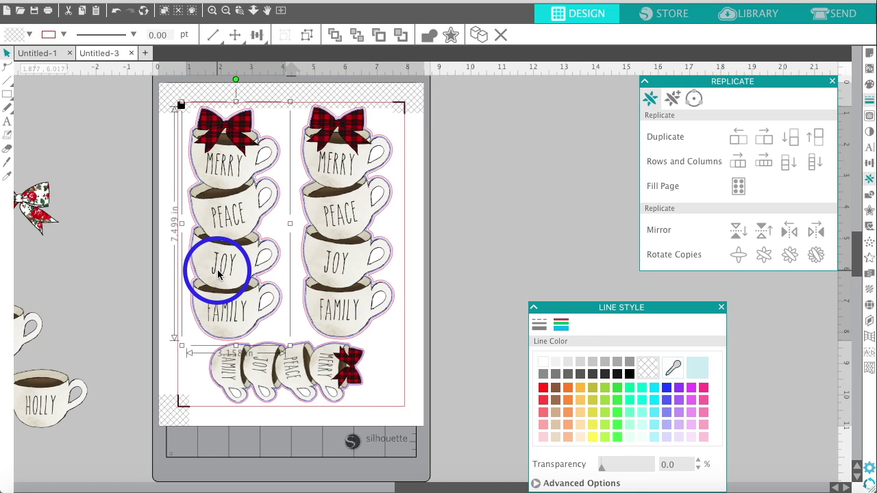
left_click(122, 220)
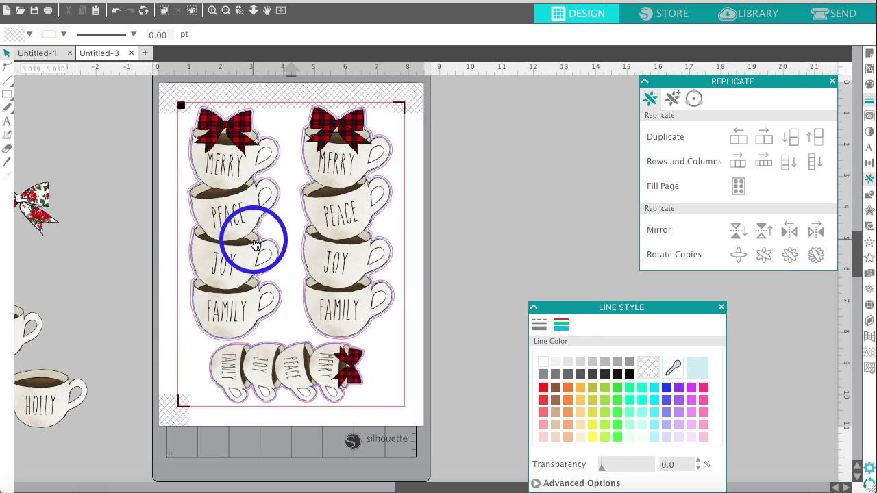
left_click(302, 355)
left_click(467, 197)
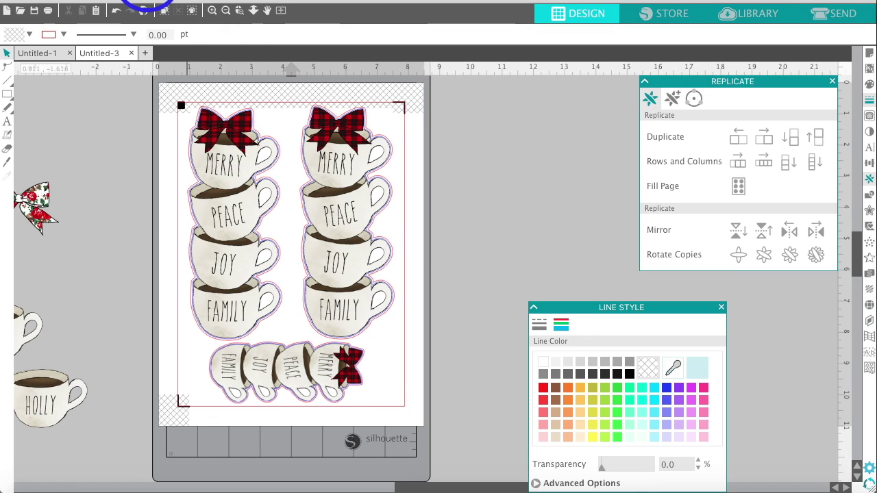
left_click(147, 0)
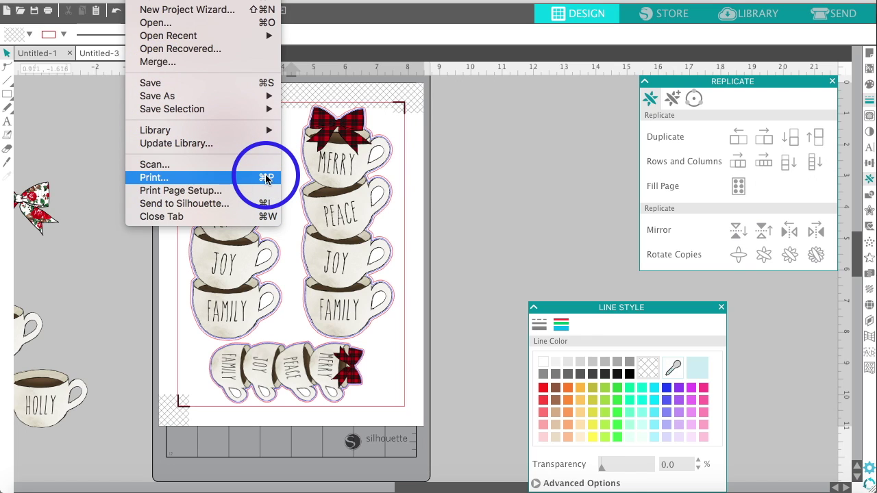
left_click(98, 137)
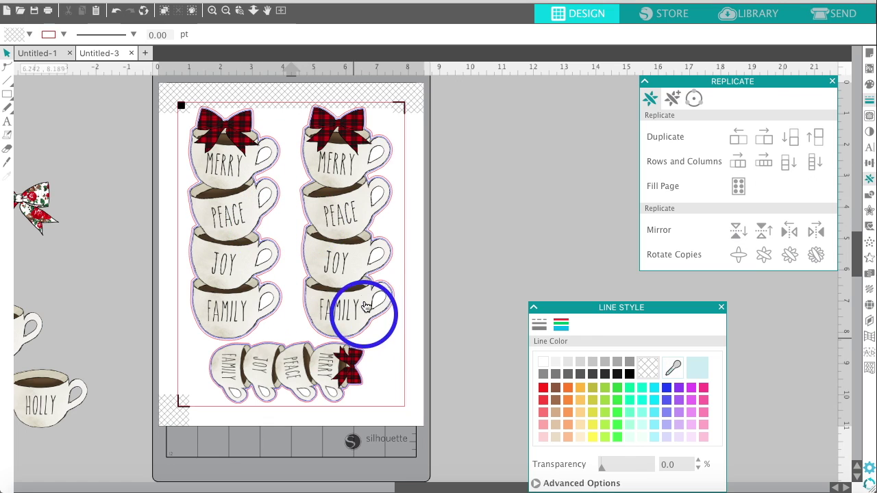
Step: Open the send settings for the cutter and assign the cut actions by line color
left_click(834, 20)
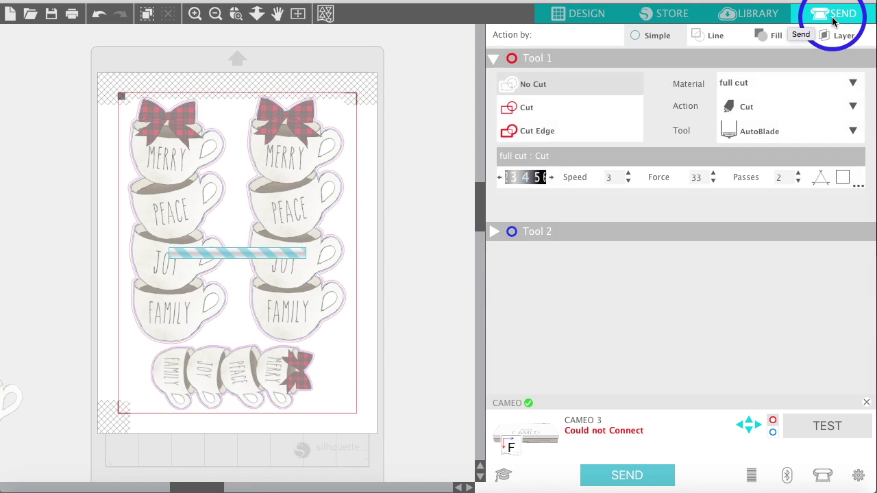
left_click(716, 41)
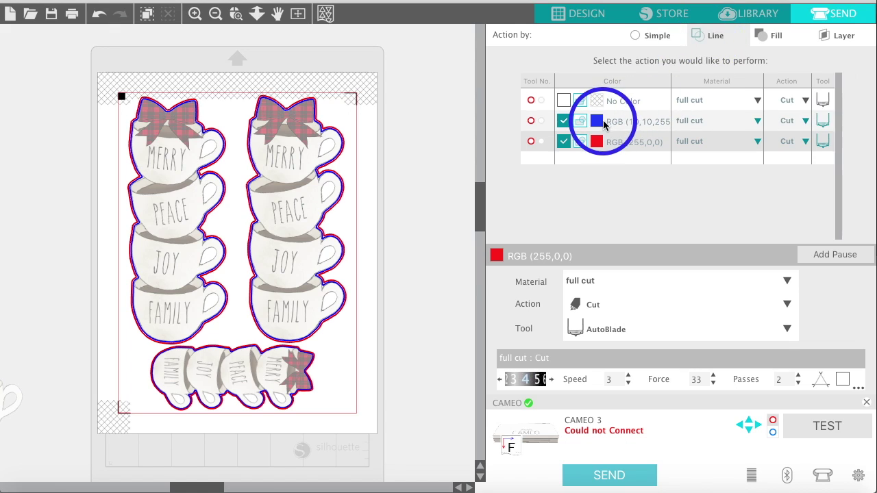
Step: Exclude the blue inner line color from cutting so only the red offset outline around the mug stacks is cut
left_click(195, 11)
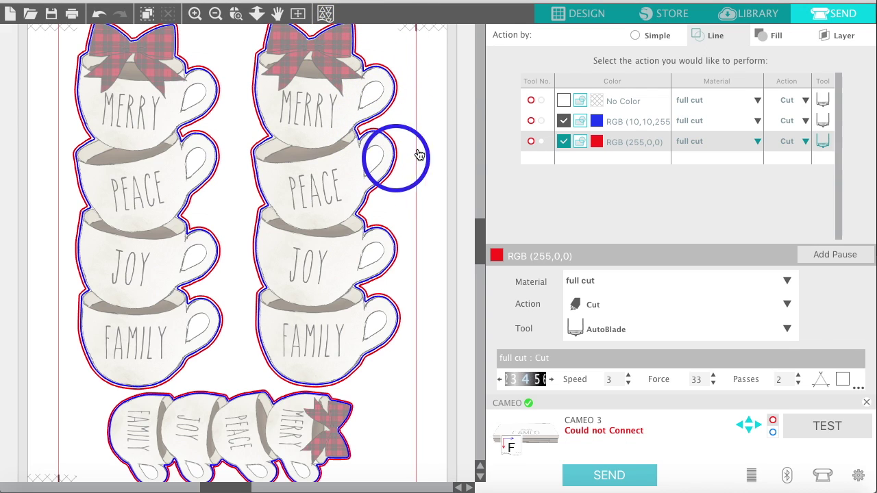
left_click(564, 121)
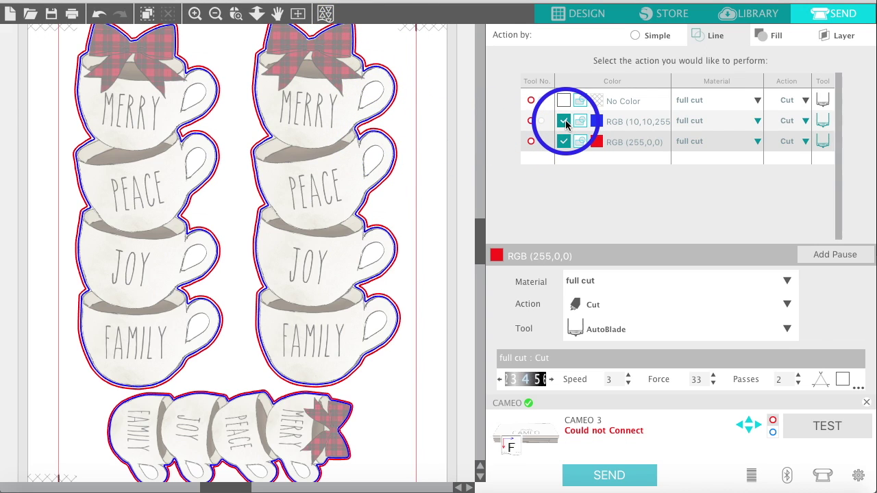
left_click(564, 121)
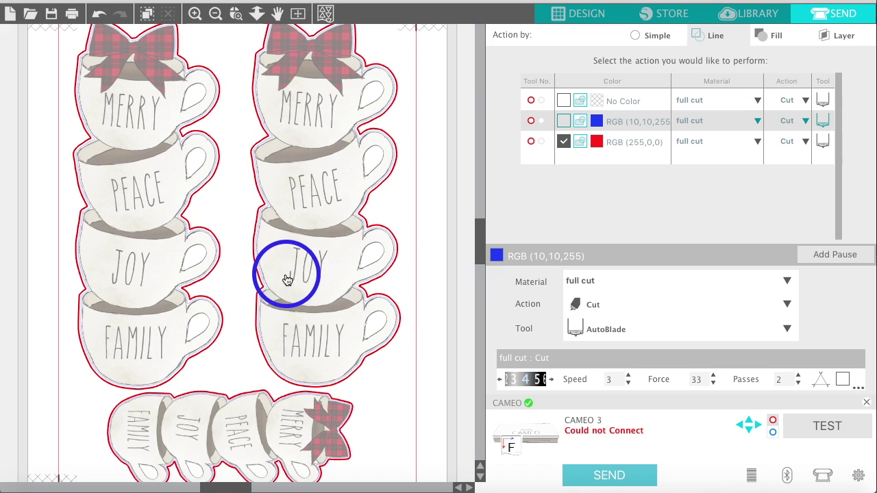
scroll(240, 309, "down", 4)
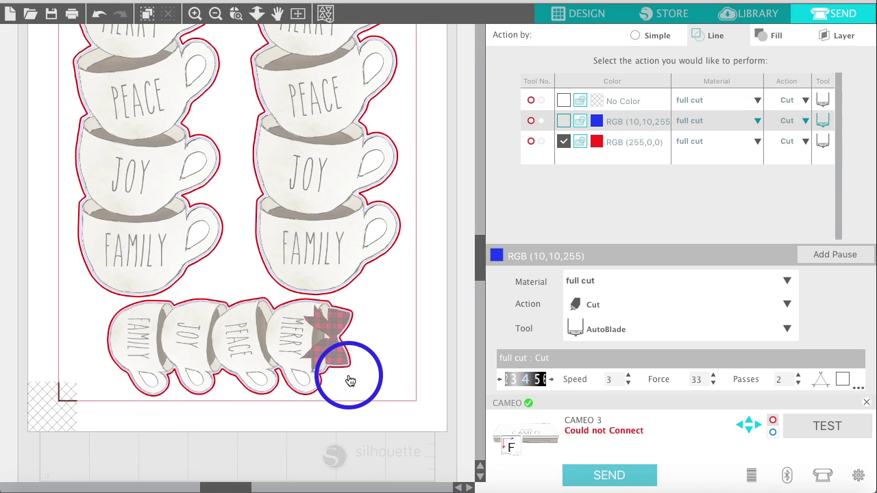
scroll(348, 380, "up", 3)
scroll(348, 367, "up", 4)
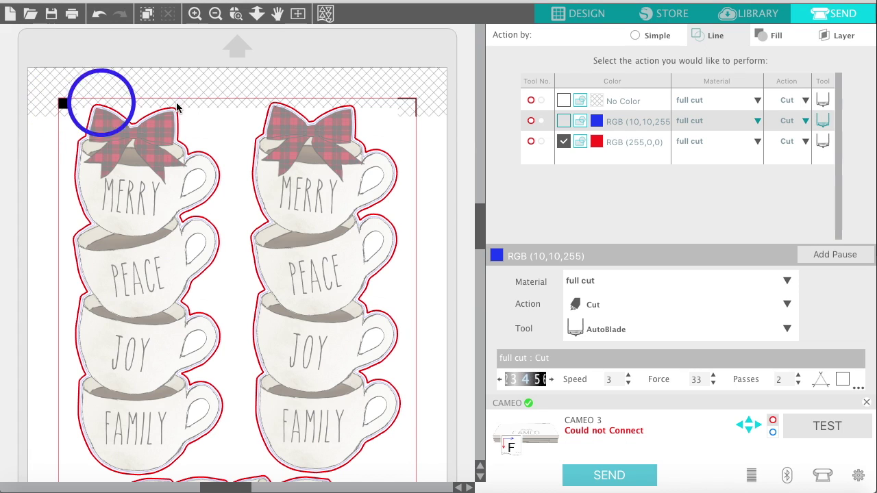
Step: Assign the user-defined full cut material to the red line color and check its blade options, keeping AutoBlade
left_click(675, 142)
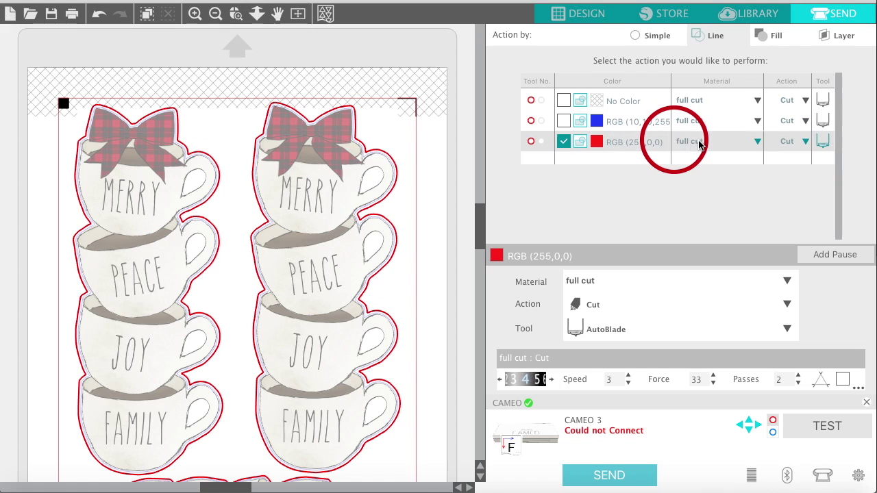
left_click(638, 146)
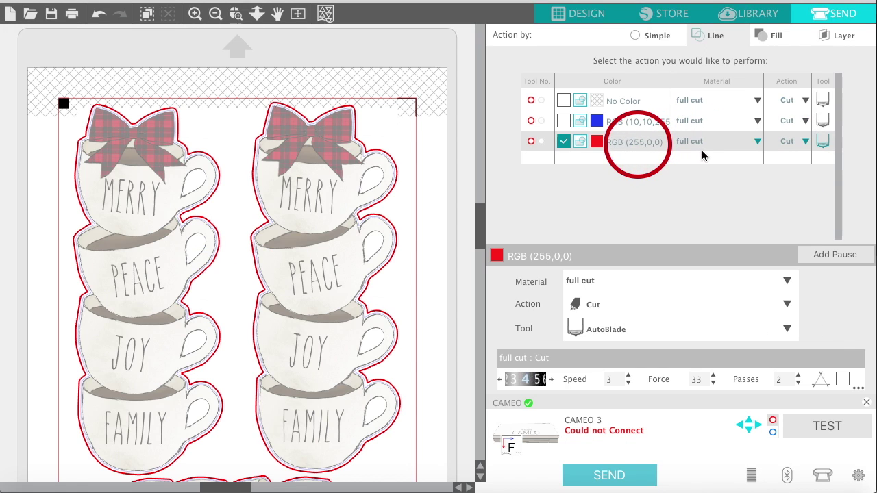
left_click(759, 142)
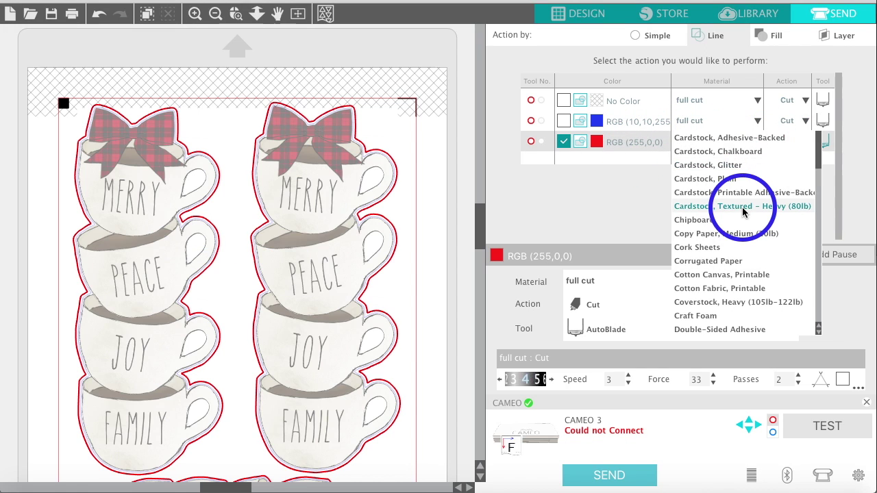
scroll(743, 209, "down", 10)
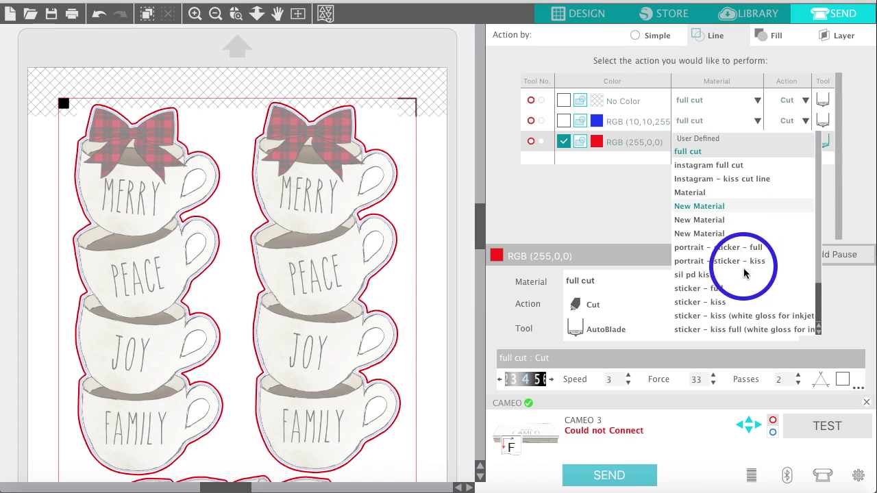
left_click(696, 154)
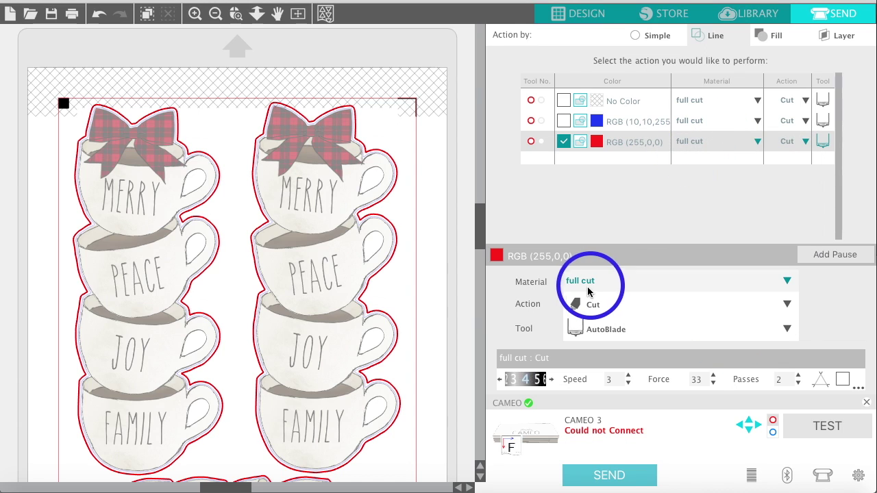
left_click(616, 330)
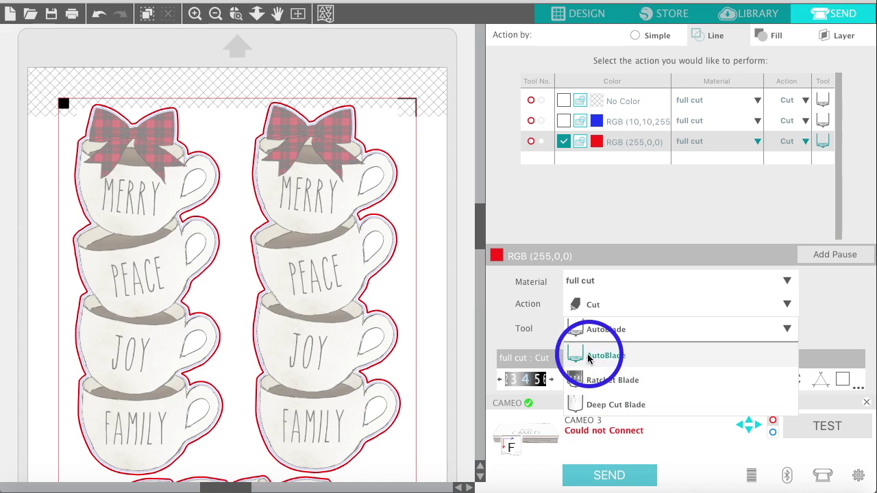
left_click(508, 332)
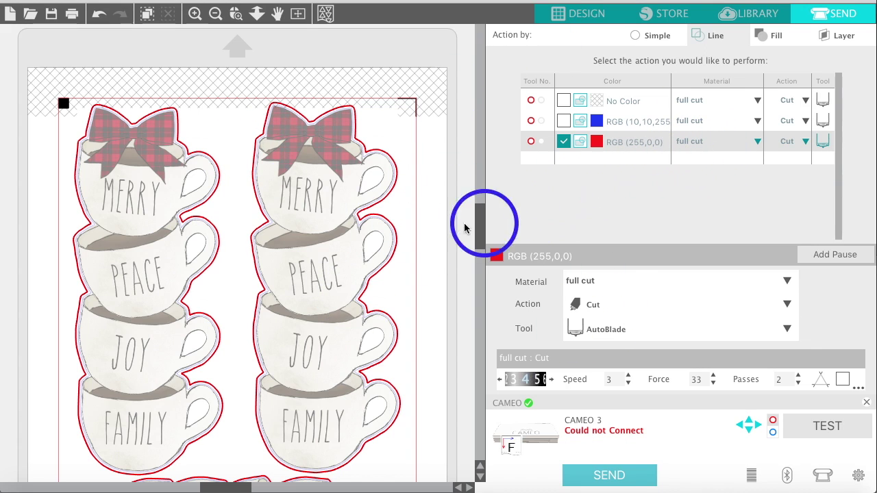
scroll(394, 209, "down", 2)
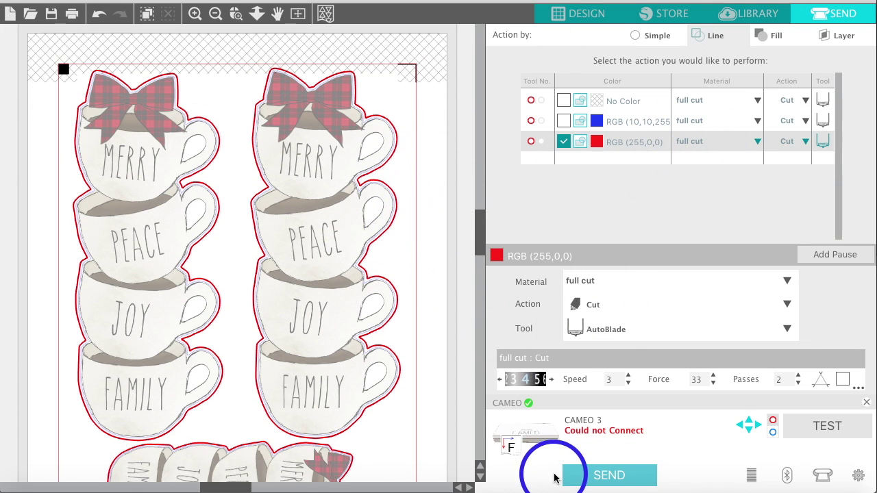